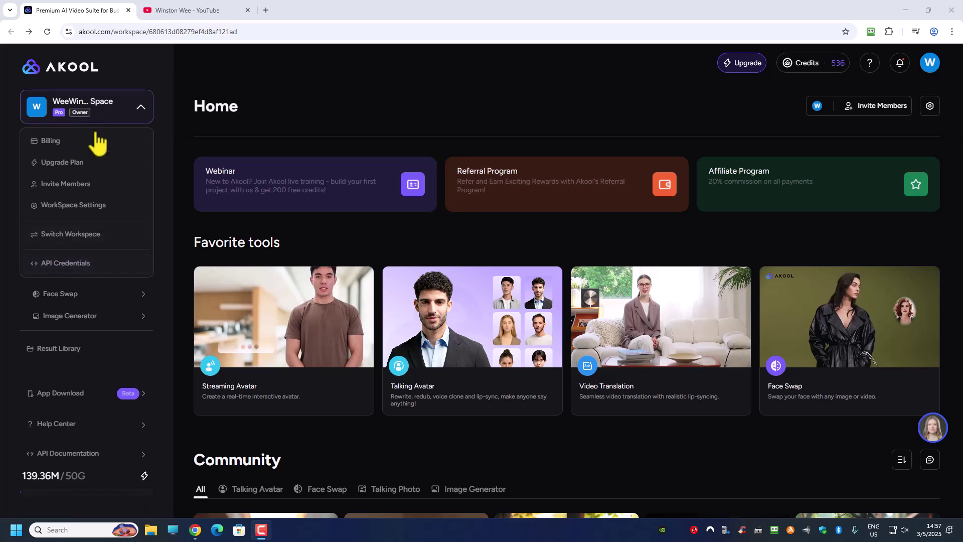
Collapse the Billing/Upgrade/API Credentials workspace menu to reveal the home navigation list.
left_click(164, 354)
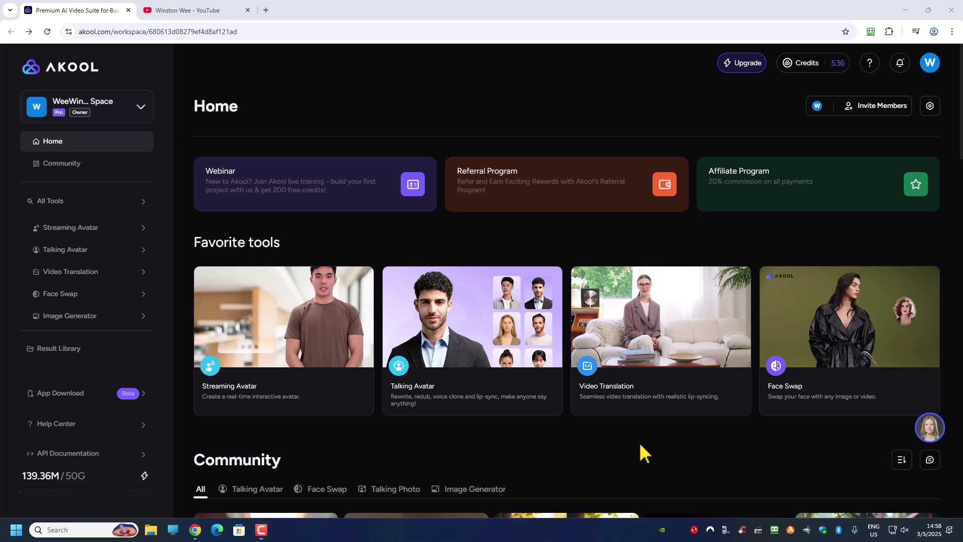
Check the 536 credit balance in Calculator, then return to the Akool browser window.
key("XF86Calculator")
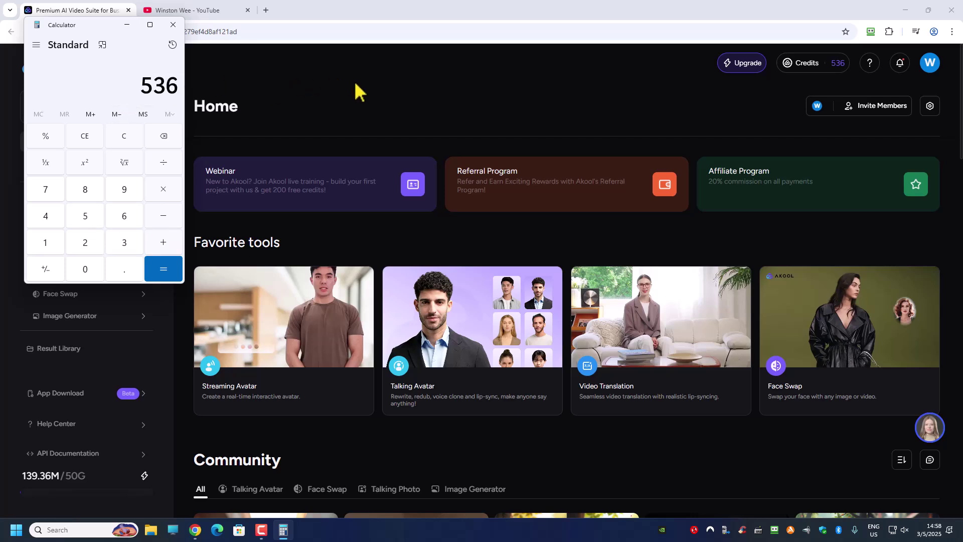
left_click(366, 10)
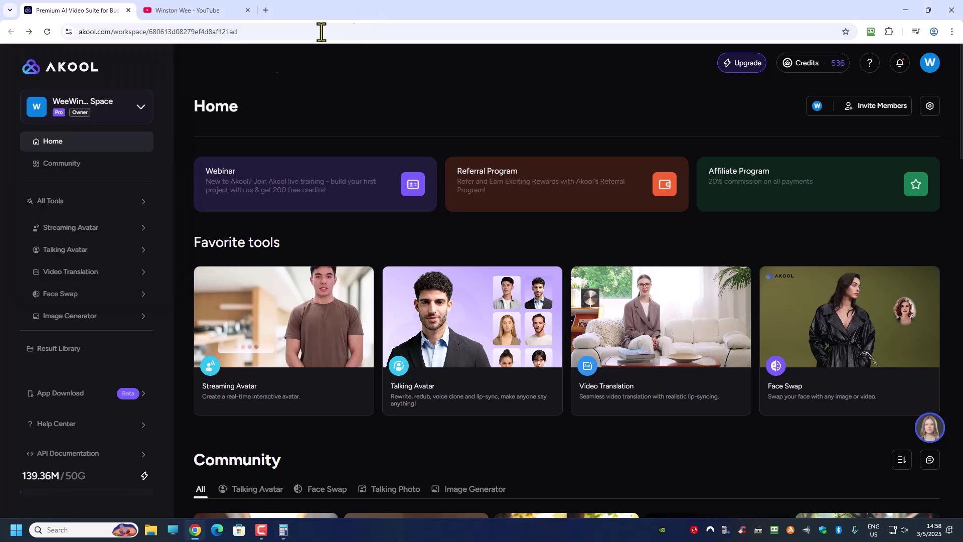
Open Streaming Avatar from the sidebar and look over the kitchen-scene avatar in Conversation mode.
left_click(68, 236)
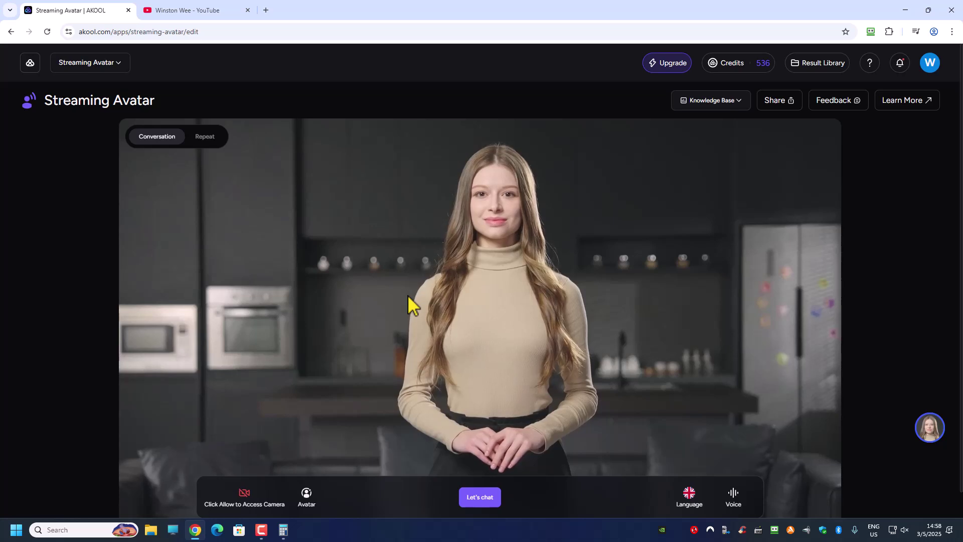
scroll(407, 291, "down", 1)
scroll(407, 288, "up", 1)
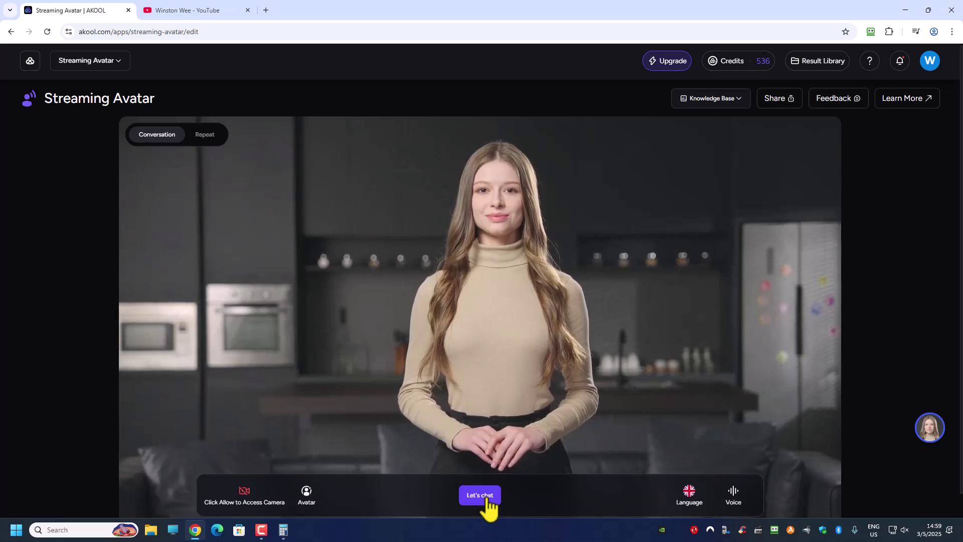
Start a "Let's chat" session with the avatar and dismiss the camera access panel.
left_click(487, 499)
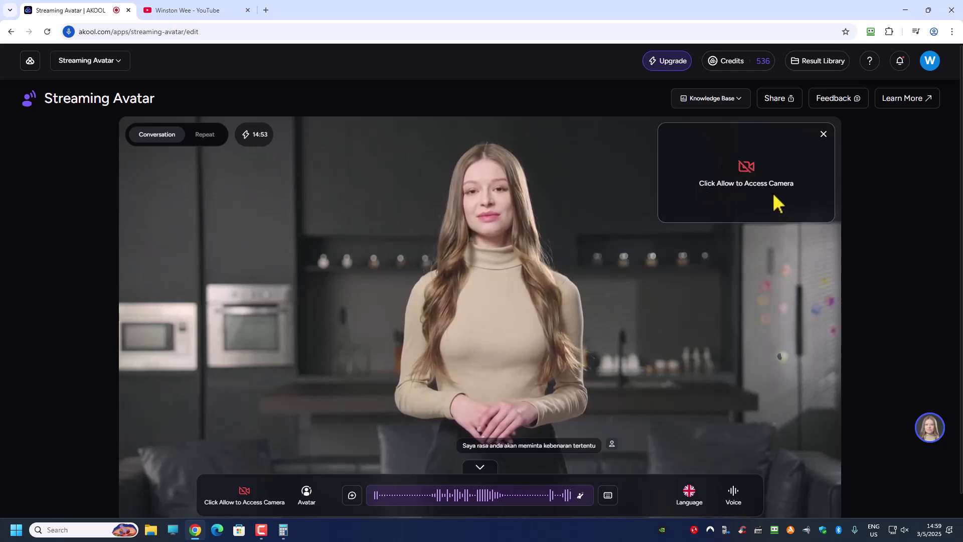
left_click(823, 134)
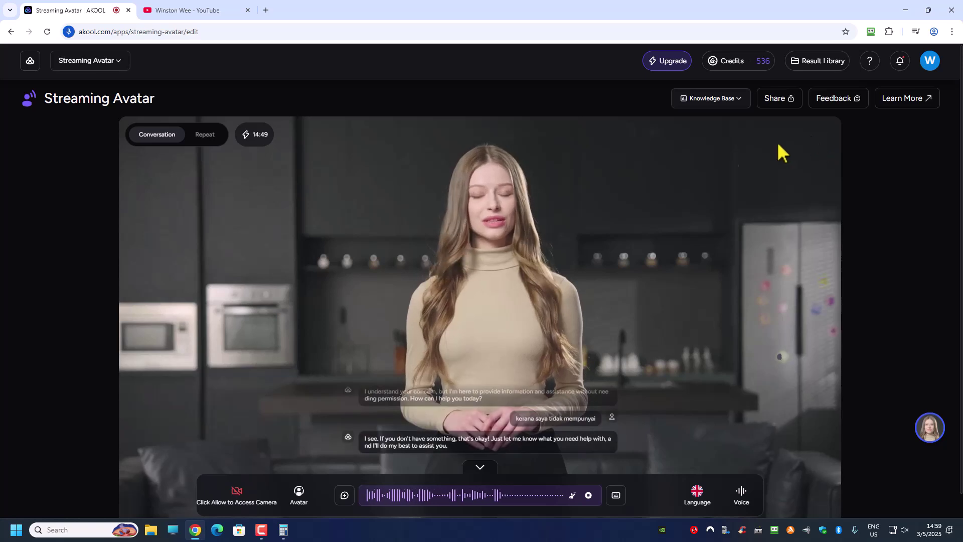
Leave the chat for Home, visit Talking Avatar, and dismiss its onboarding tip.
left_click(30, 61)
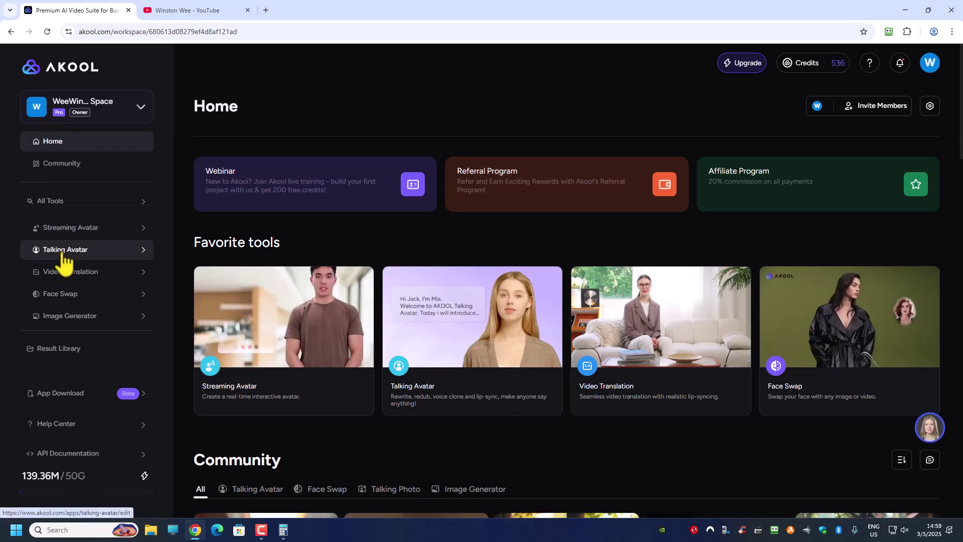
left_click(65, 250)
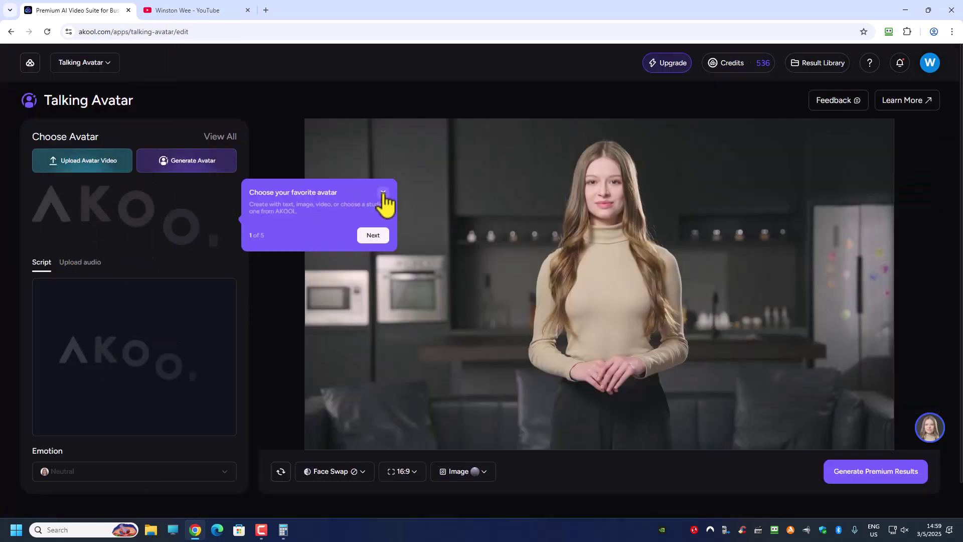
left_click(399, 219)
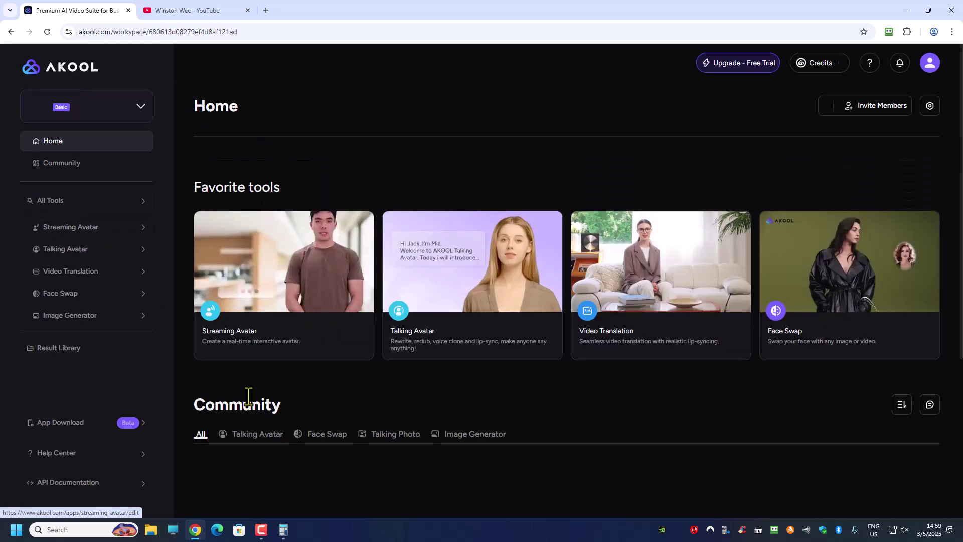
Filter the Community feed to the Talking Avatar category and browse the avatar video cards.
scroll(269, 340, "down", 2)
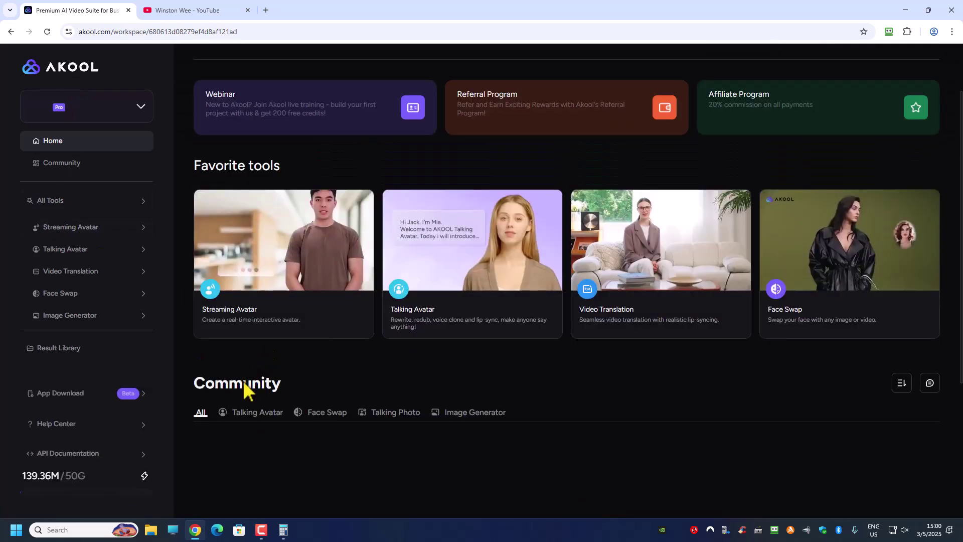
left_click(256, 414)
scroll(370, 316, "down", 4)
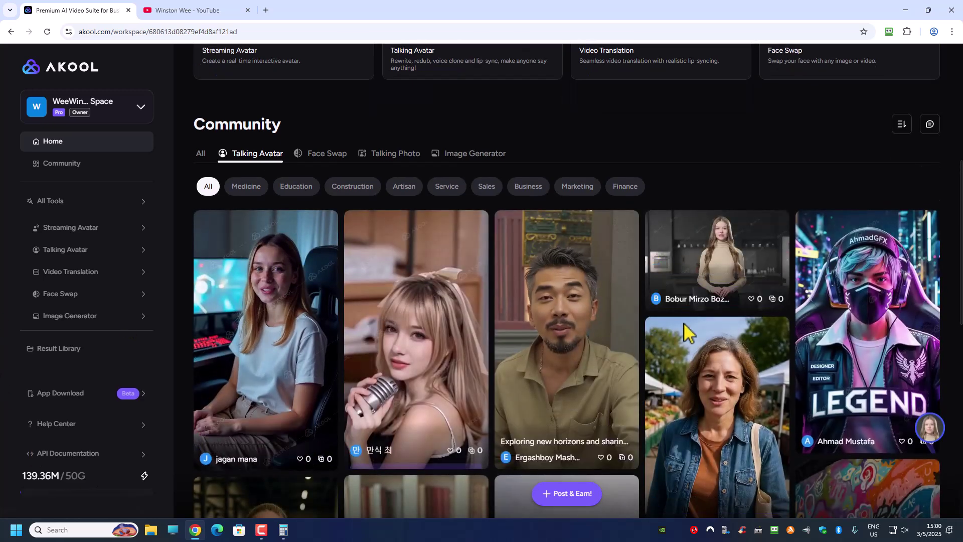
mouse_move(458, 341)
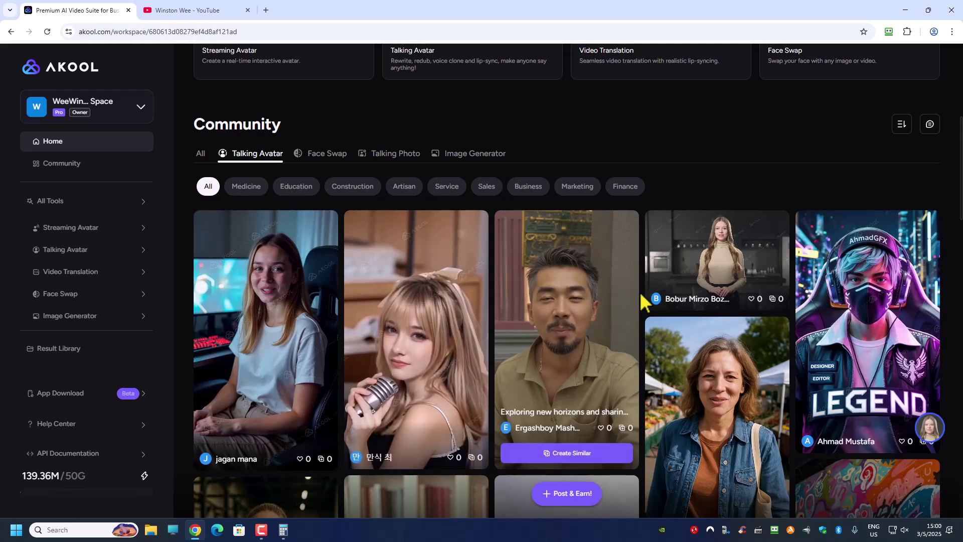
Preview the kitchen-scene Alinna video with sound on, pausing it at 0:04.
left_click(721, 249)
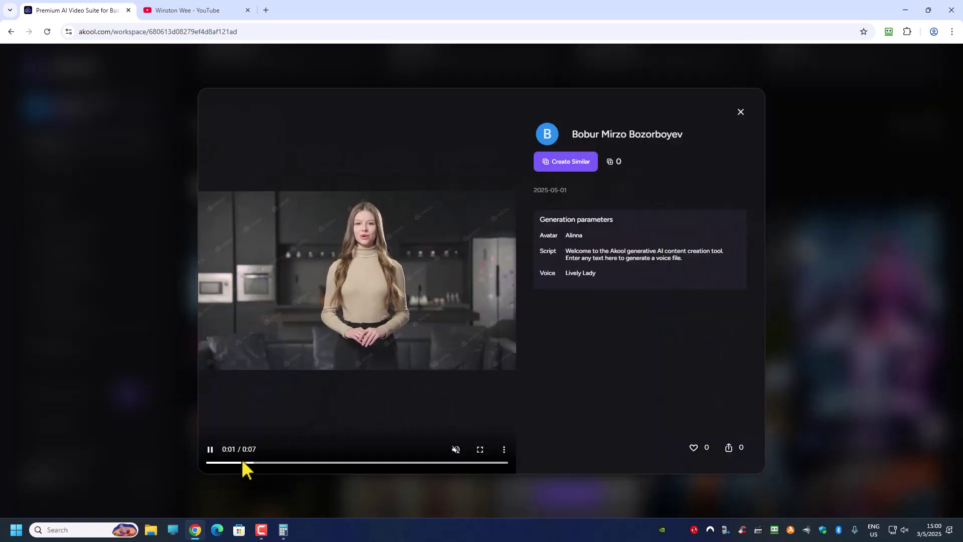
left_click(455, 449)
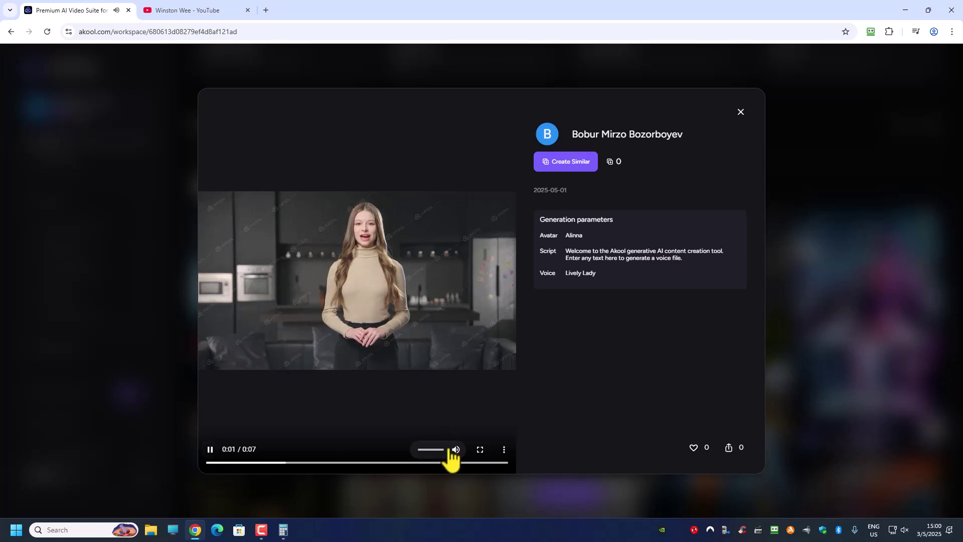
left_click(210, 450)
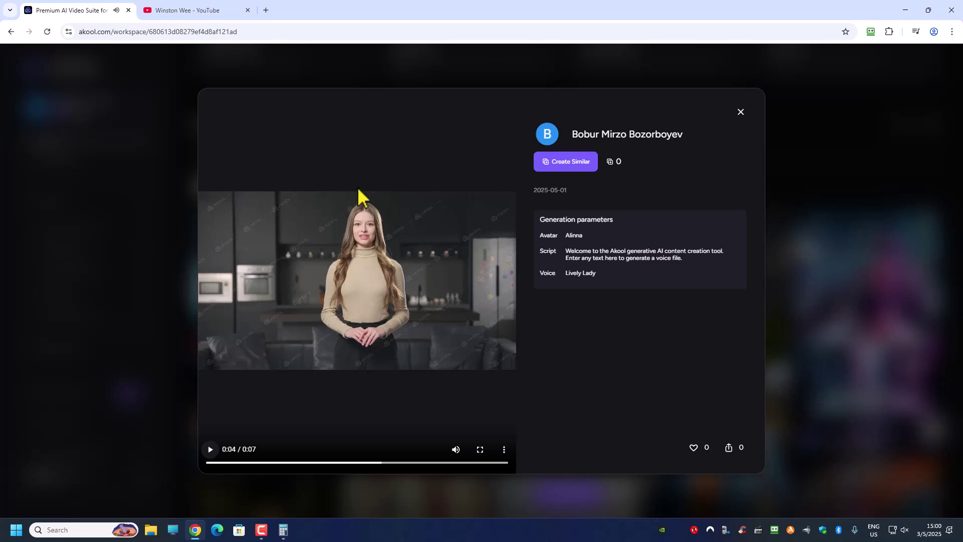
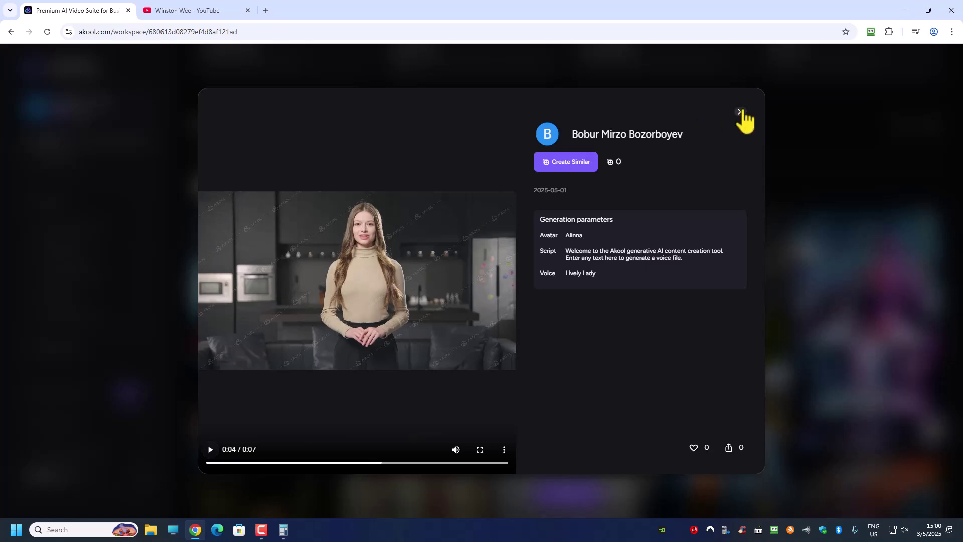
Scroll down through the Community gallery's Talking Avatar videos.
scroll(626, 247, "down", 1)
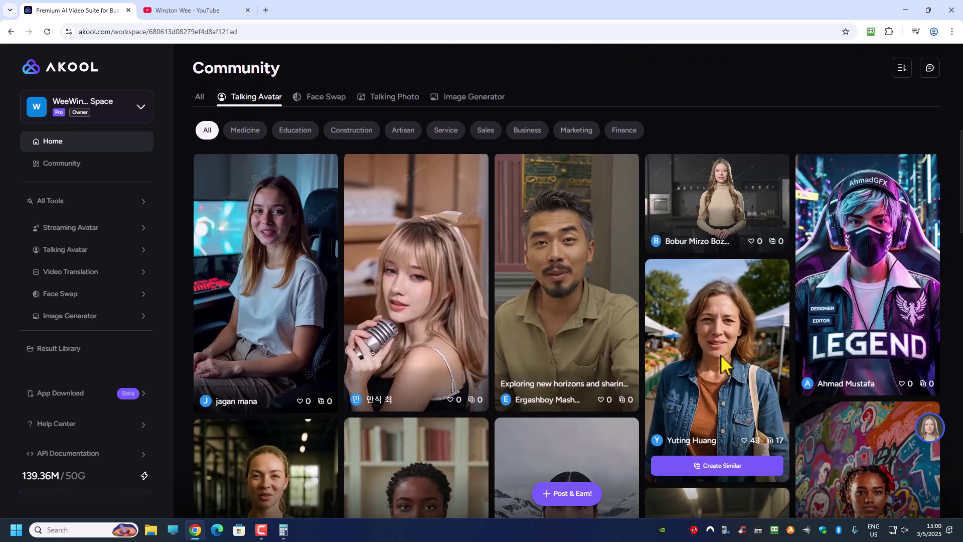
left_click(722, 360)
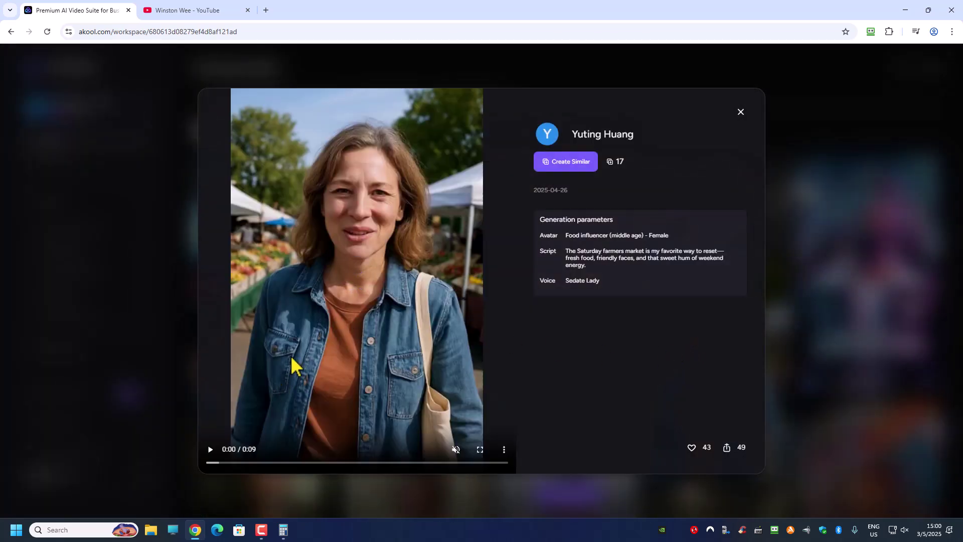
left_click(456, 450)
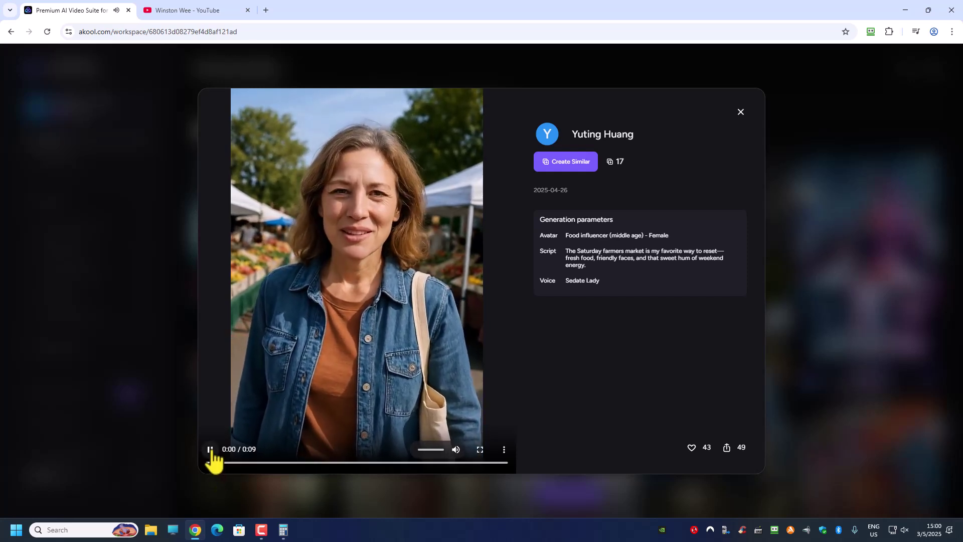
left_click(456, 449)
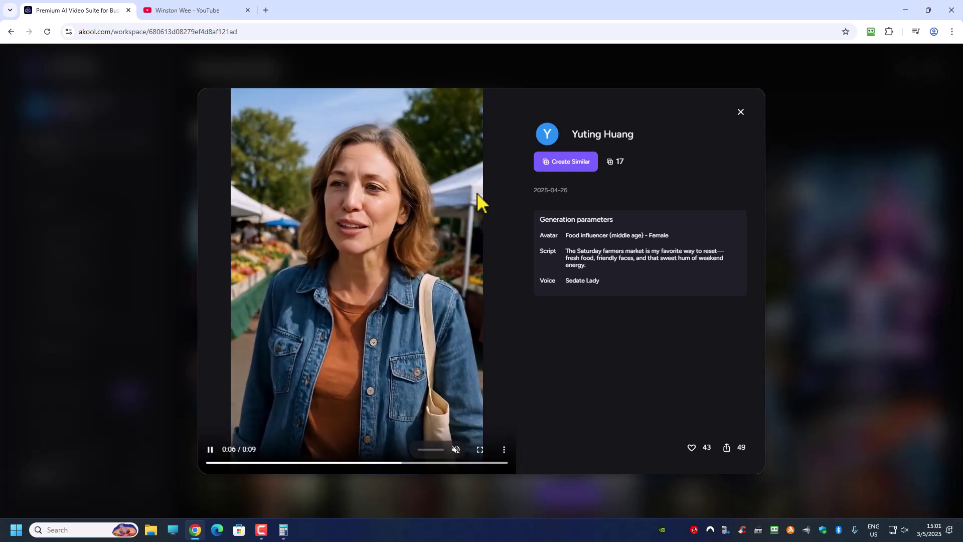
left_click(740, 112)
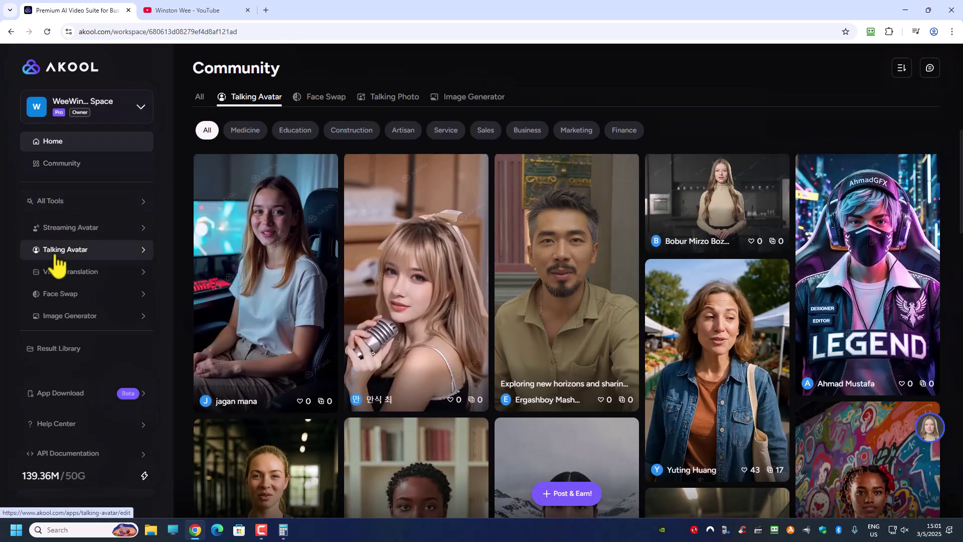
Start a Talking Avatar video with the suited Fourie avatar on the leather sofa and bring up the voice list.
left_click(57, 255)
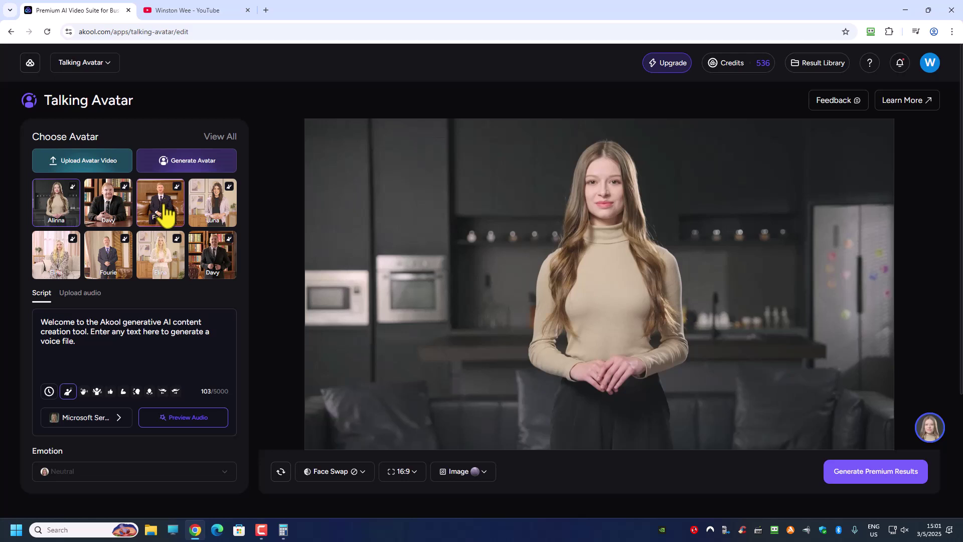
left_click(165, 213)
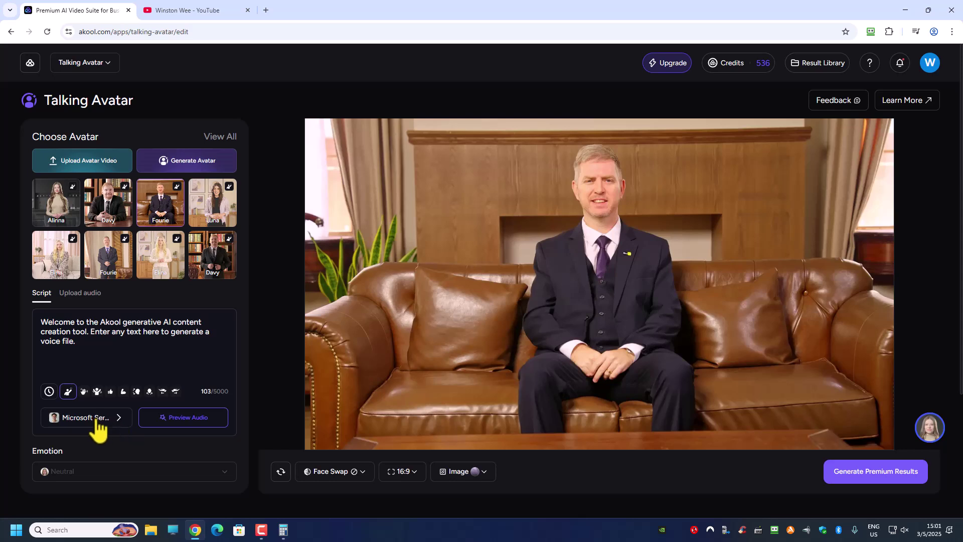
left_click(98, 421)
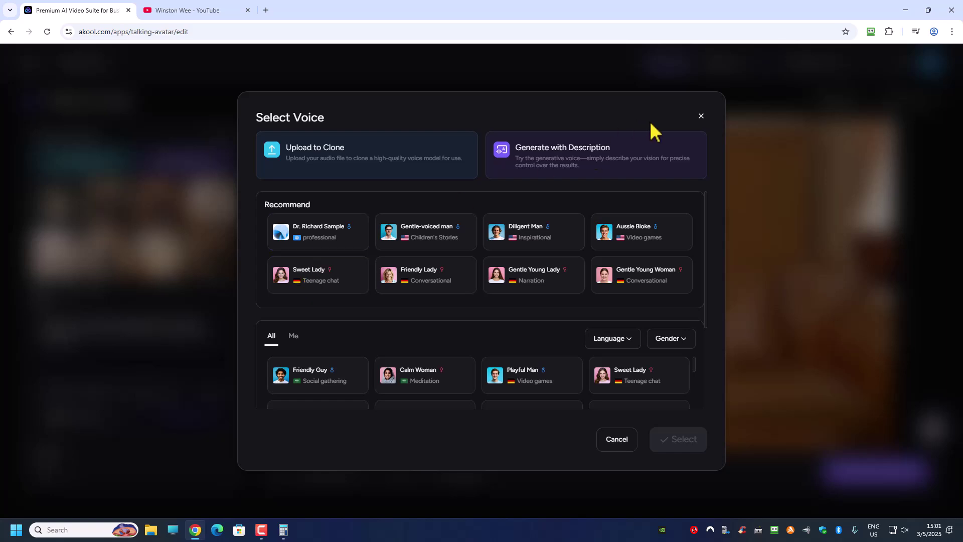
Choose Aussie Bloke as the Fourie avatar's voice in Select Voice.
left_click(701, 115)
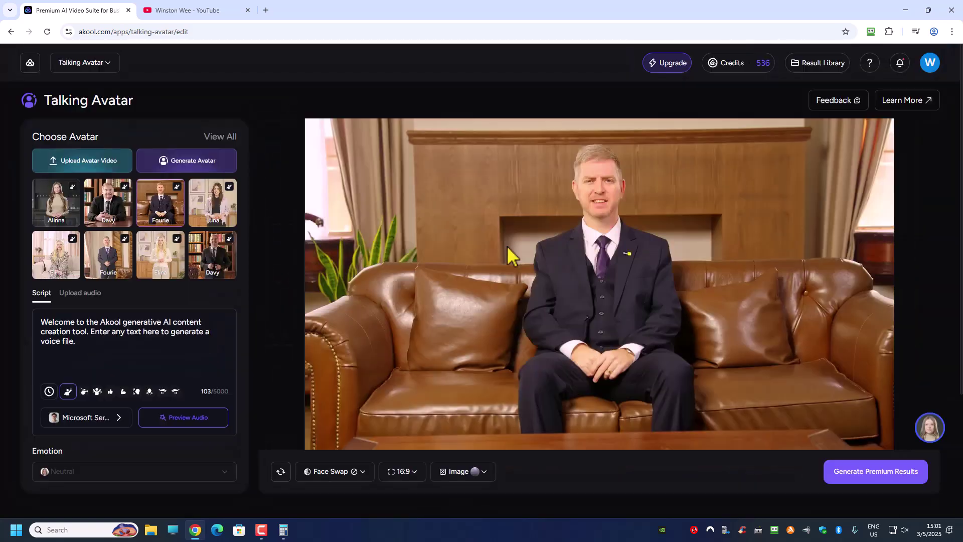
left_click(115, 418)
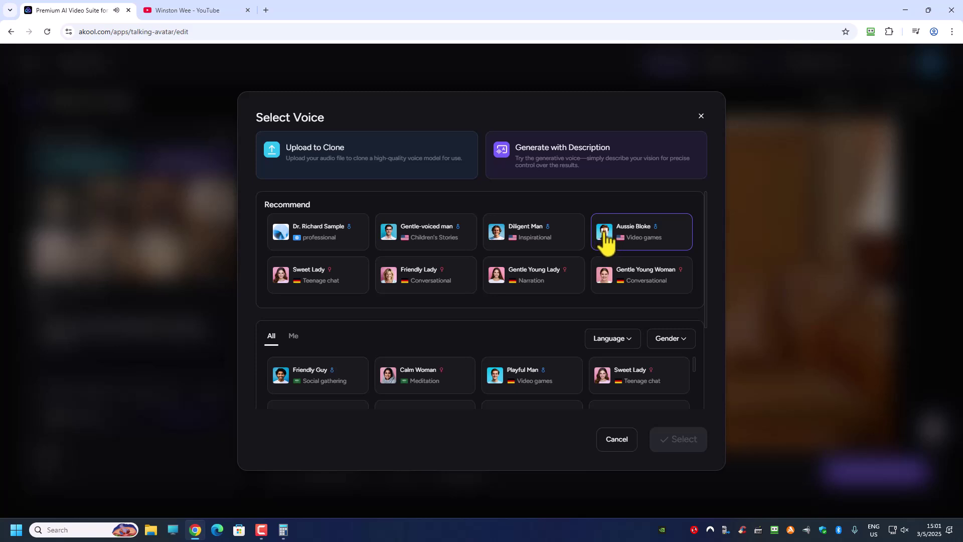
left_click(638, 244)
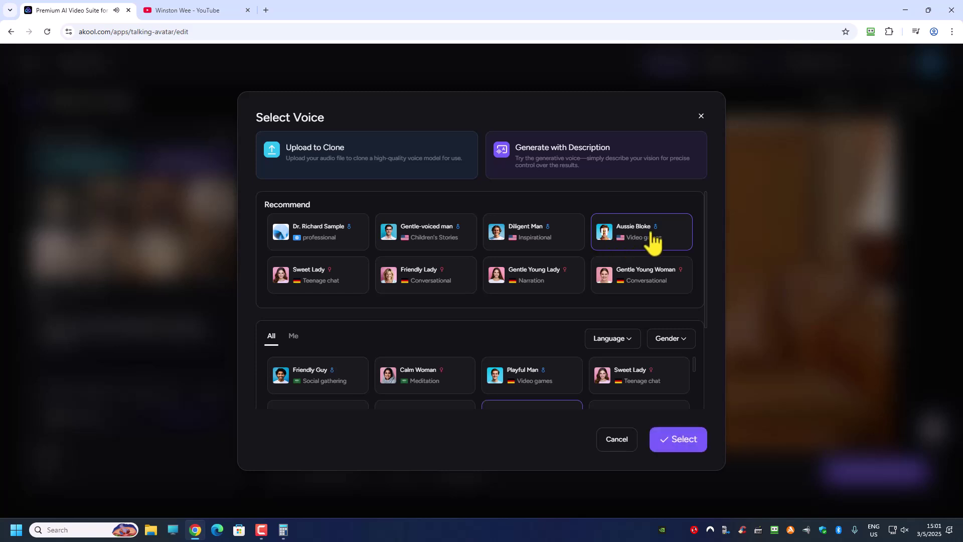
left_click(675, 443)
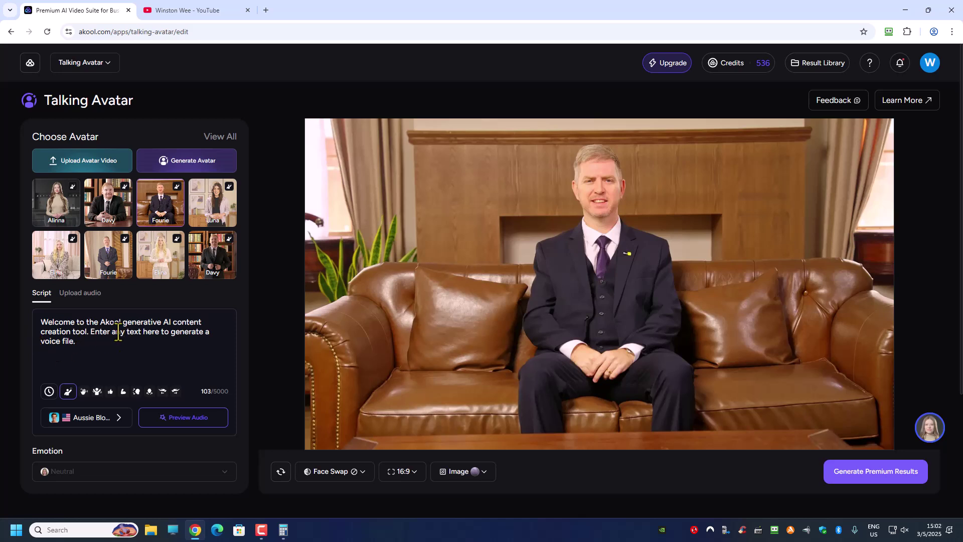
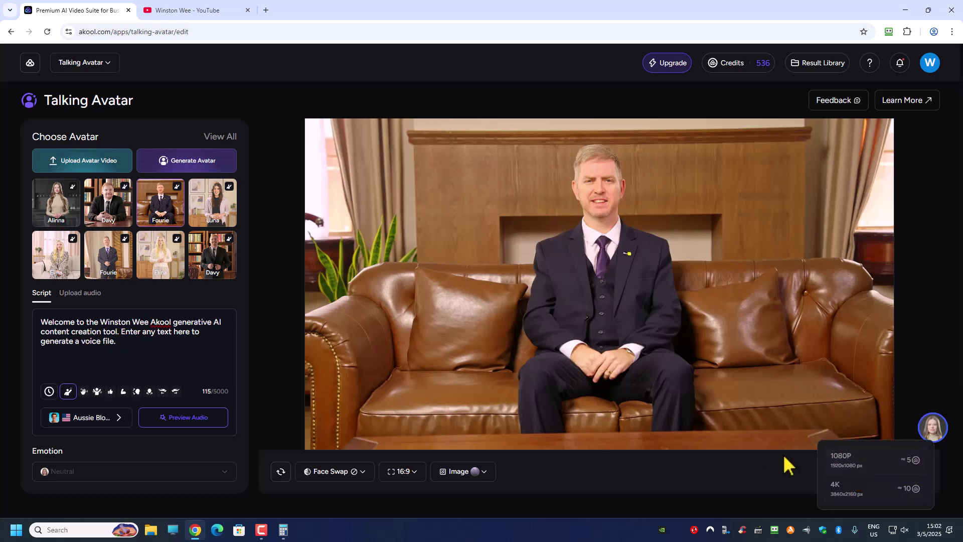
Generate the premium talking-avatar video at 1080P resolution.
mouse_move(836, 480)
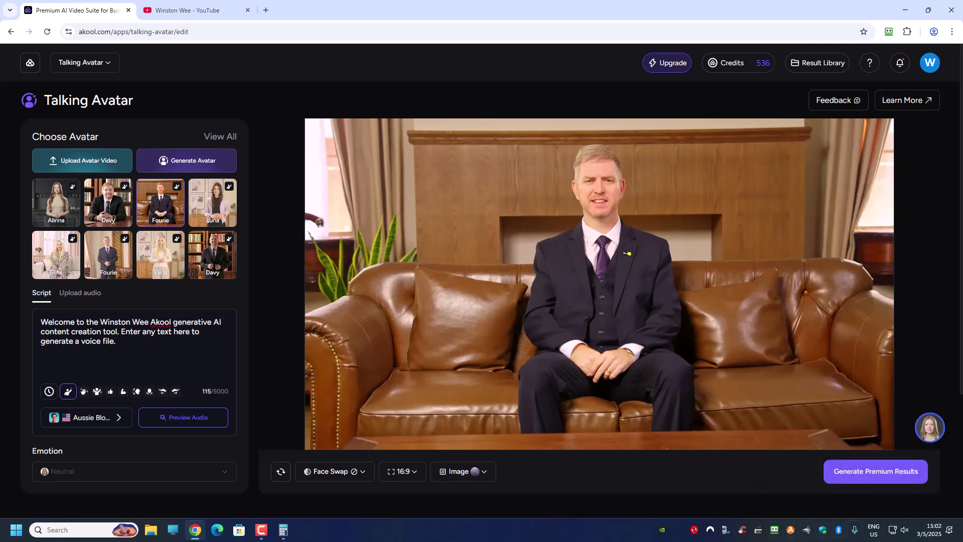
mouse_move(902, 489)
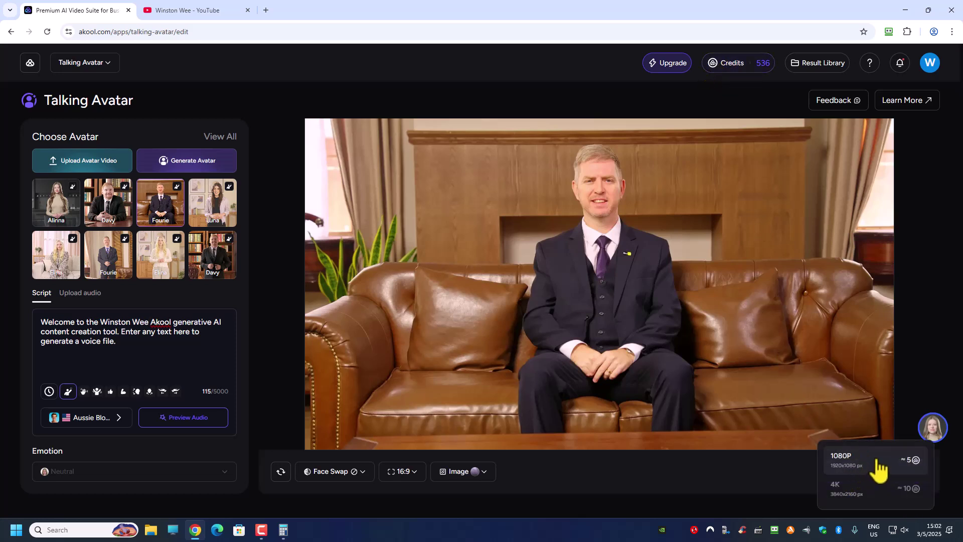
left_click(849, 464)
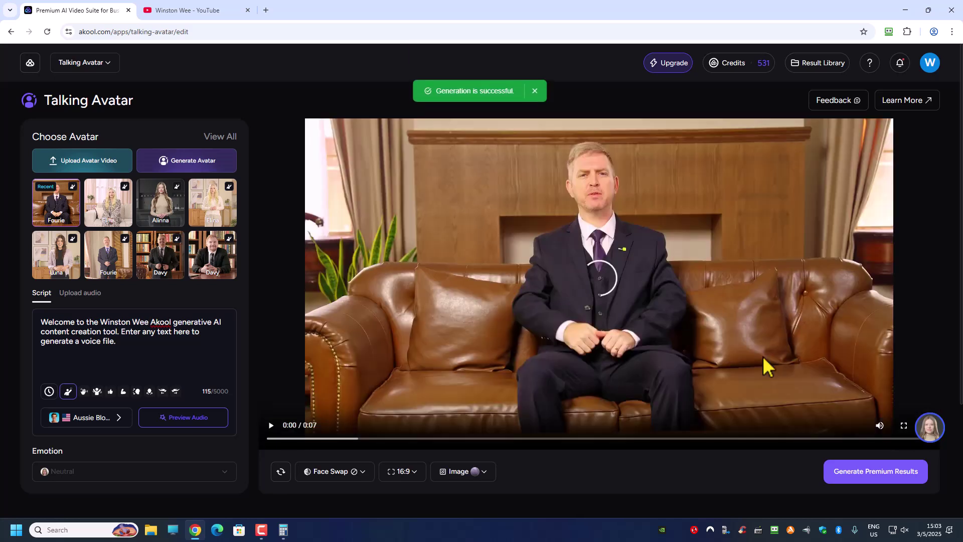
Play the 7-second avatar video through twice, then bring forward Calculator showing 536.
left_click(271, 425)
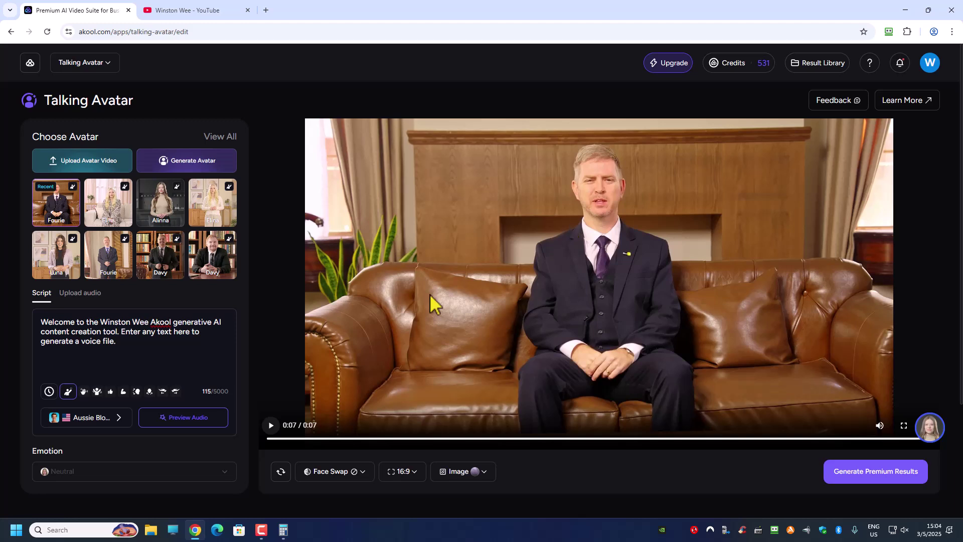
left_click(271, 434)
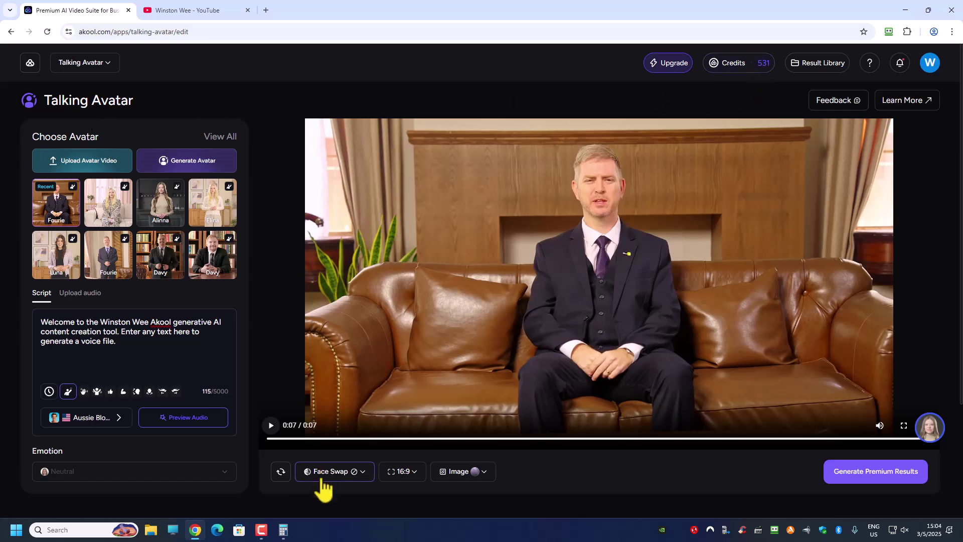
left_click(283, 530)
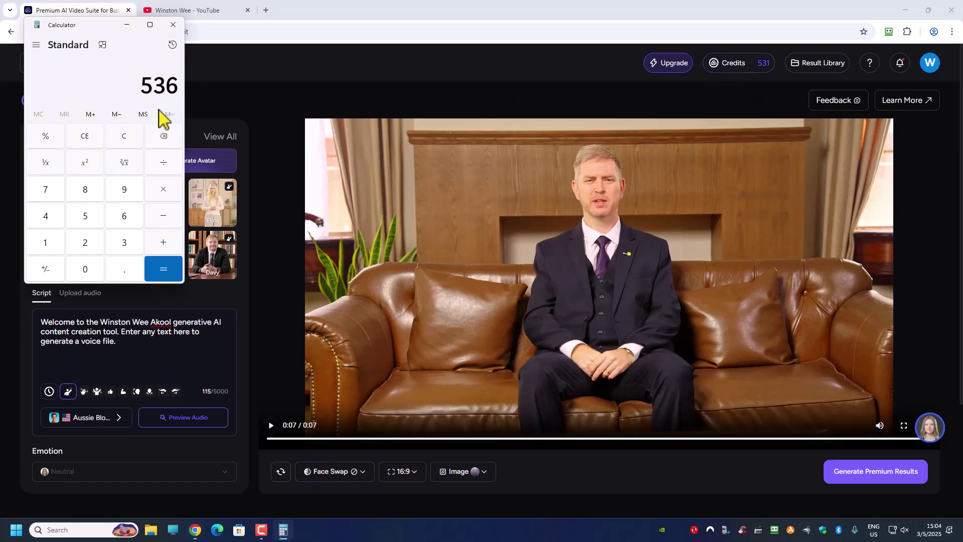
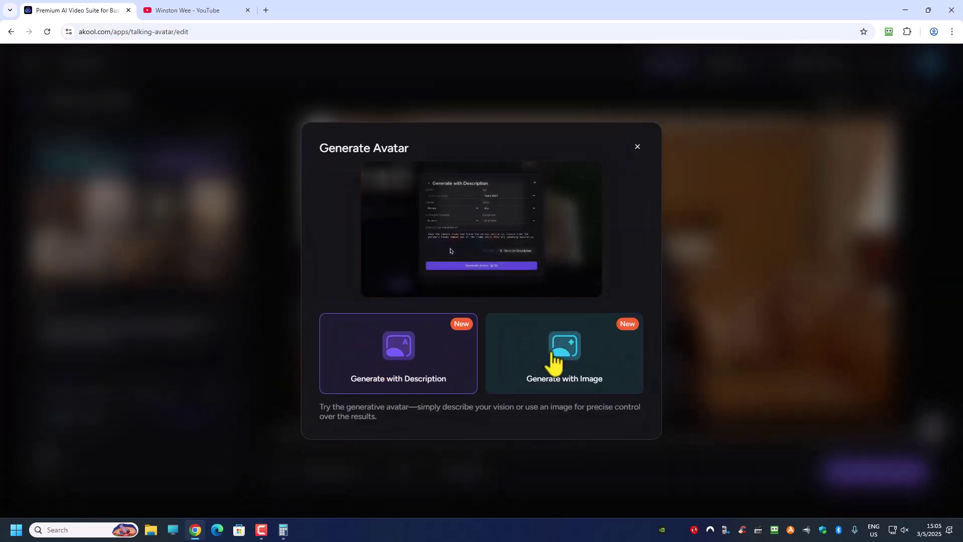
Describe the avatar as an Early Middle Age East Asian Man, then start the motion description.
left_click(405, 353)
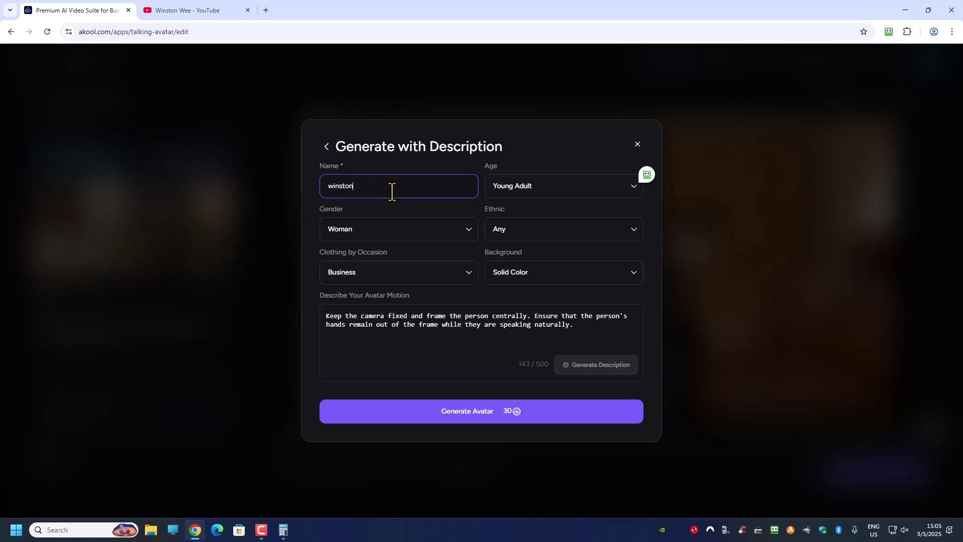
left_click(534, 189)
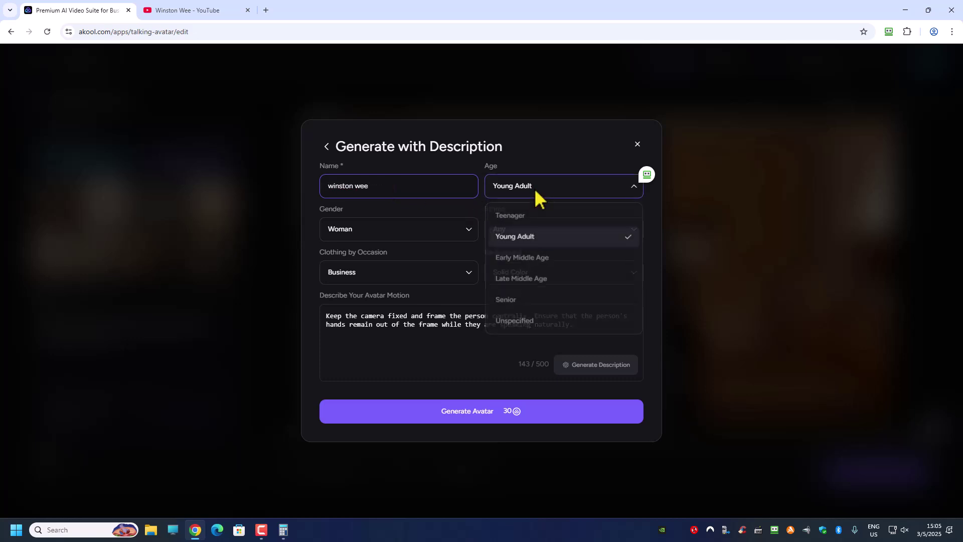
left_click(521, 258)
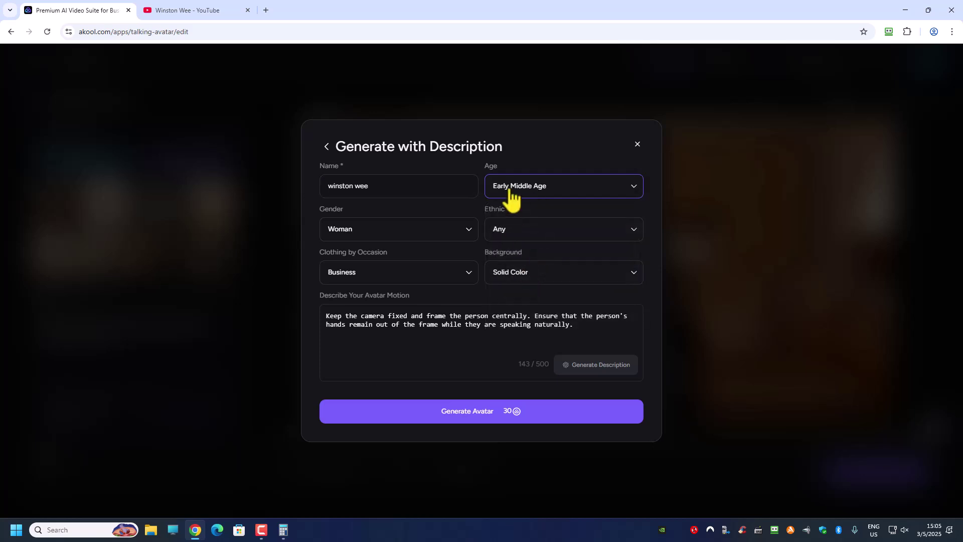
left_click(372, 232)
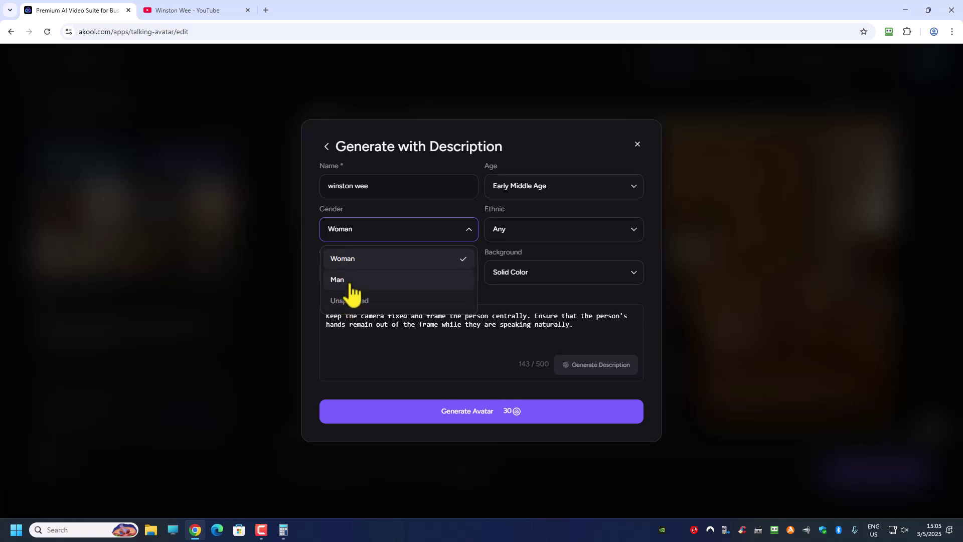
left_click(351, 282)
left_click(513, 233)
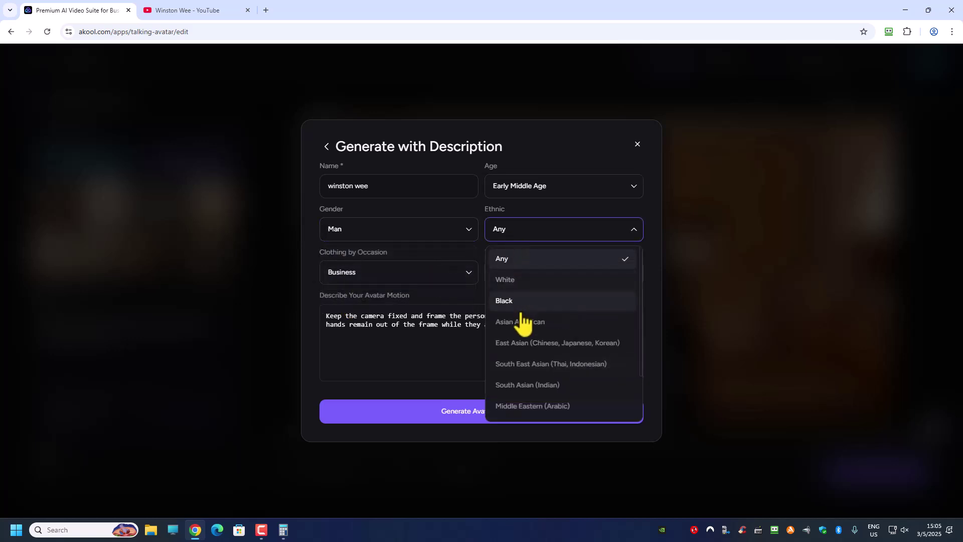
left_click(539, 346)
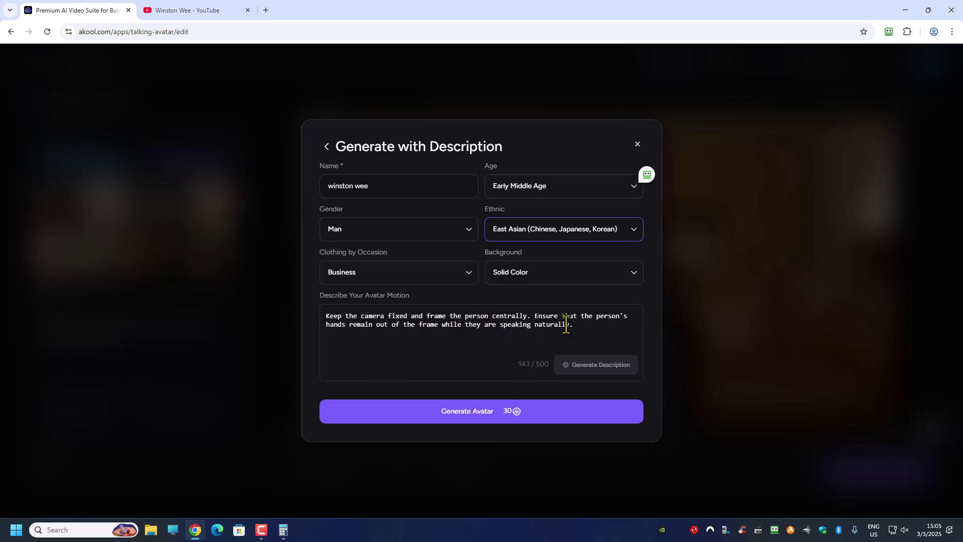
left_click(328, 313)
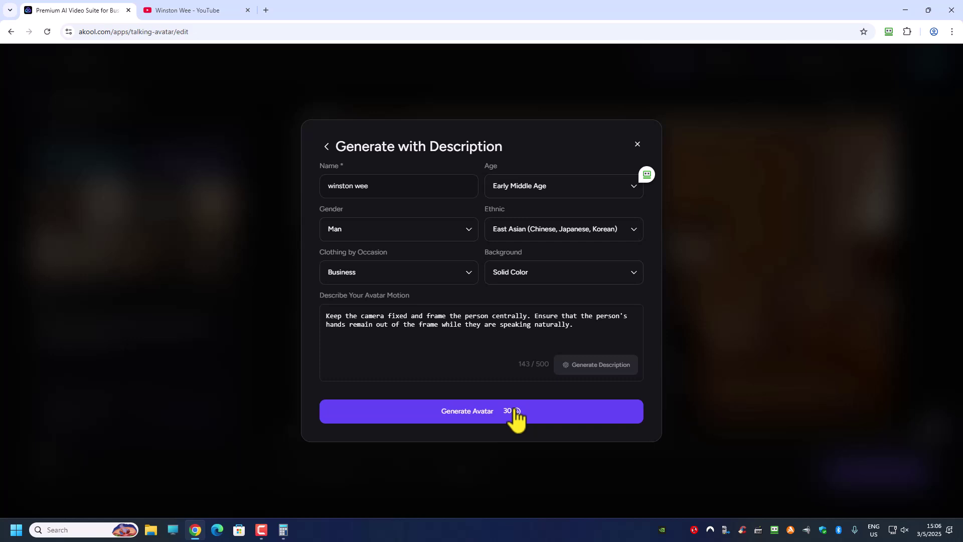
Generate the described avatar and load the new red-background businessman into the preview.
left_click(480, 412)
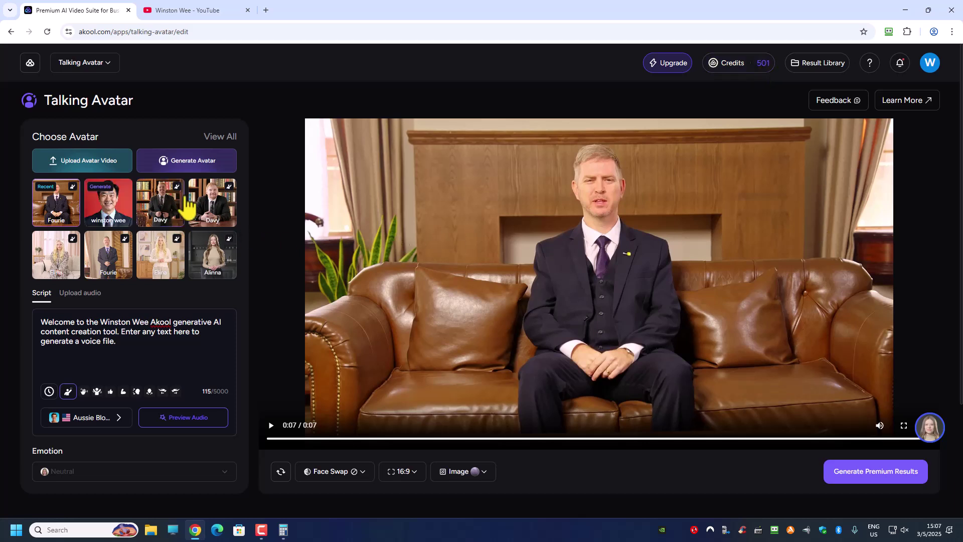
left_click(105, 210)
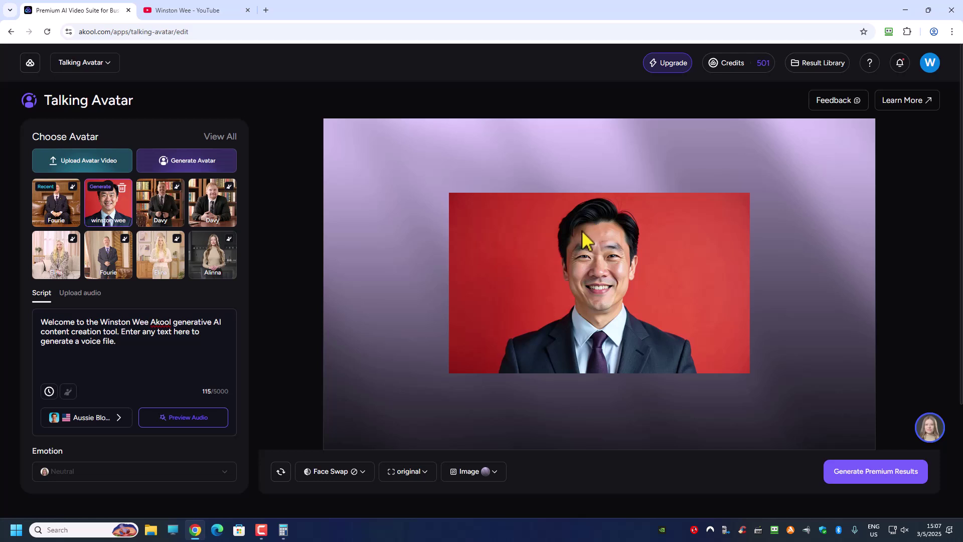
Stretch the red-background portrait to fill the canvas and check the roughly 5-credit generation cost.
left_click(673, 251)
left_click_drag(673, 252, 546, 179)
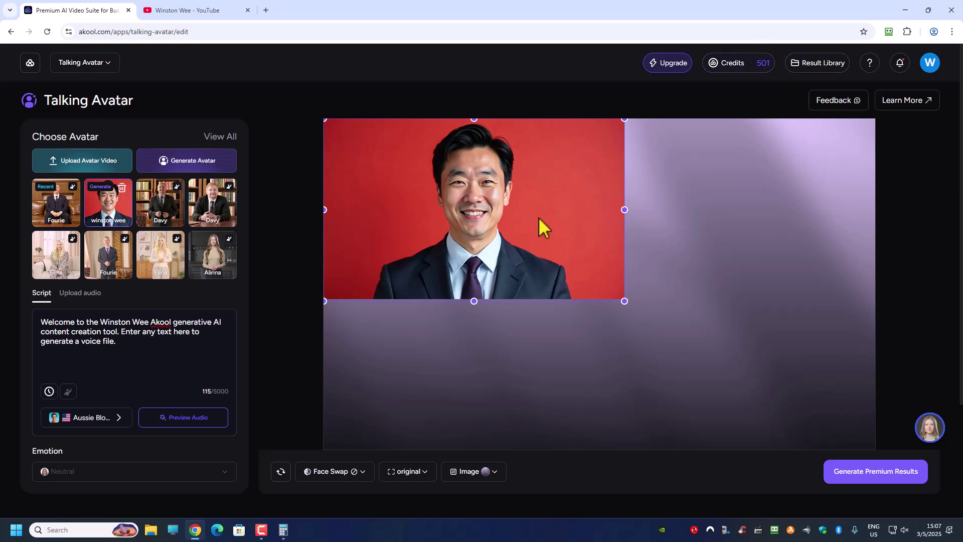
left_click_drag(624, 301, 879, 458)
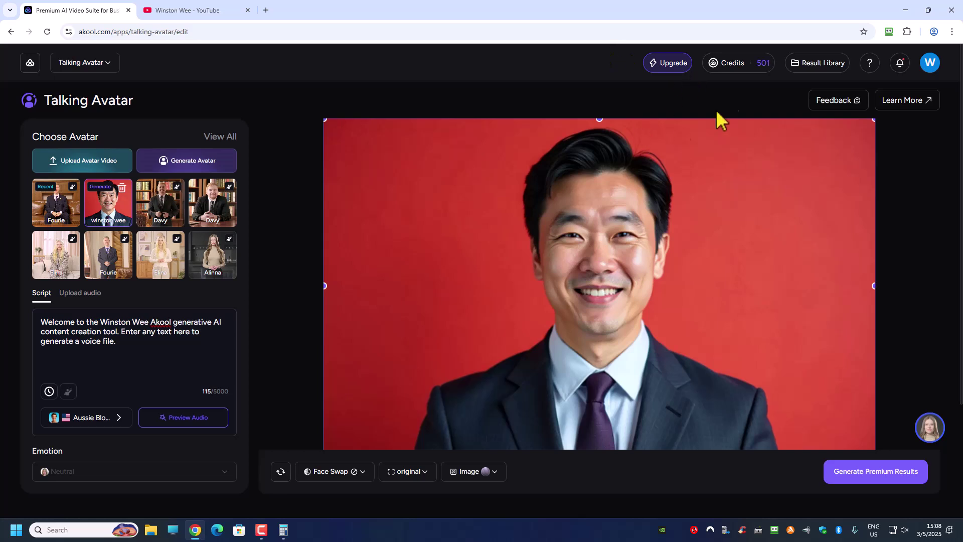
left_click(294, 223)
mouse_move(850, 471)
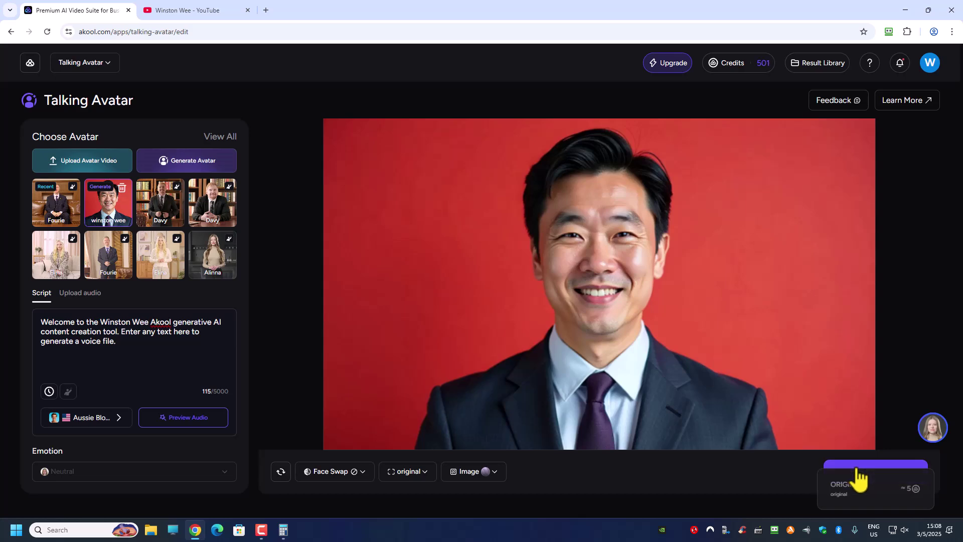
Render the premium talking-avatar video, spending 10 credits (501 to 491), and play it.
left_click(862, 497)
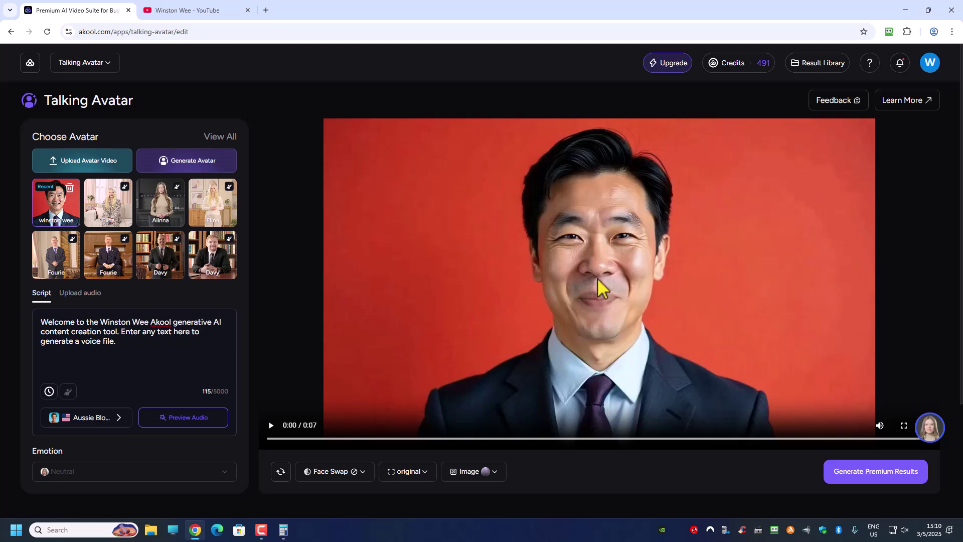
left_click(271, 426)
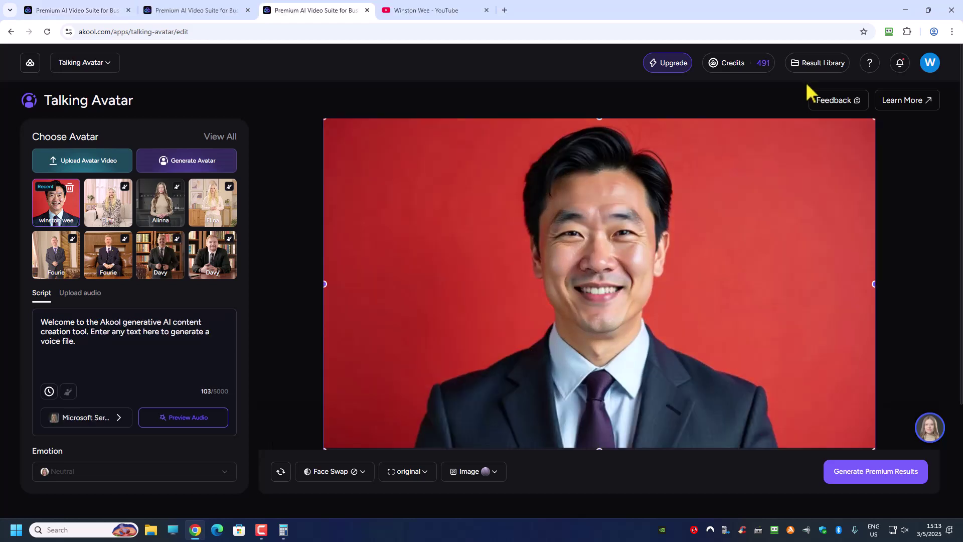
In the Result Library, check the new video's generation info, play it, then close the viewer.
left_click(825, 66)
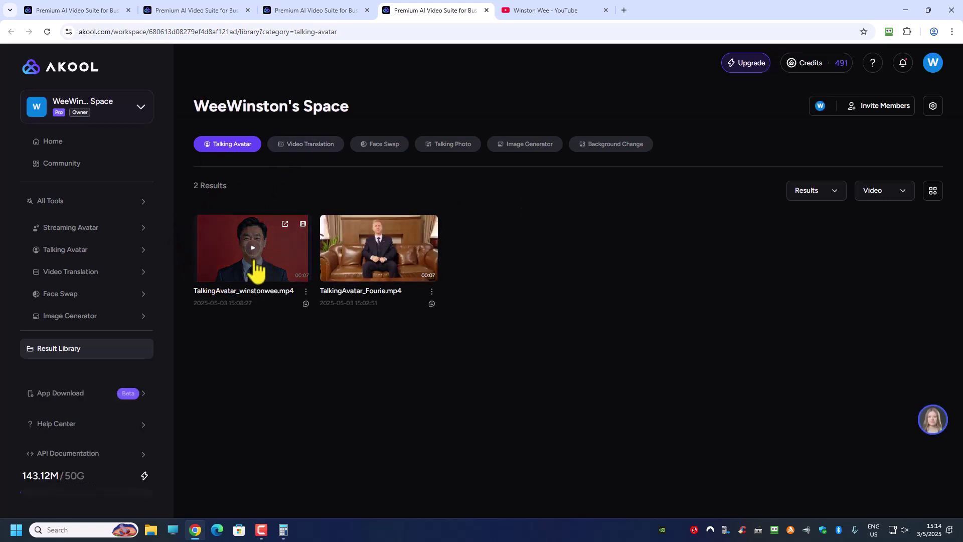
left_click(305, 292)
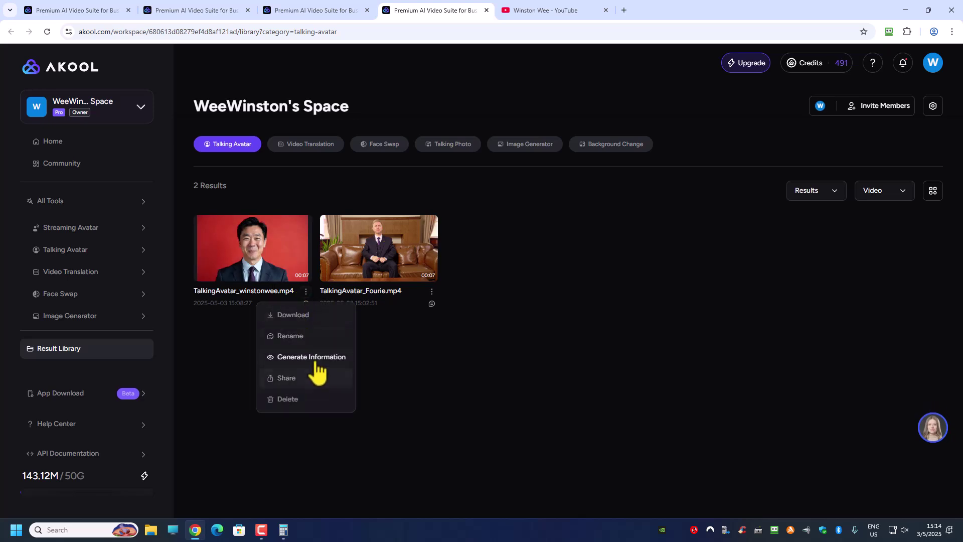
mouse_move(317, 362)
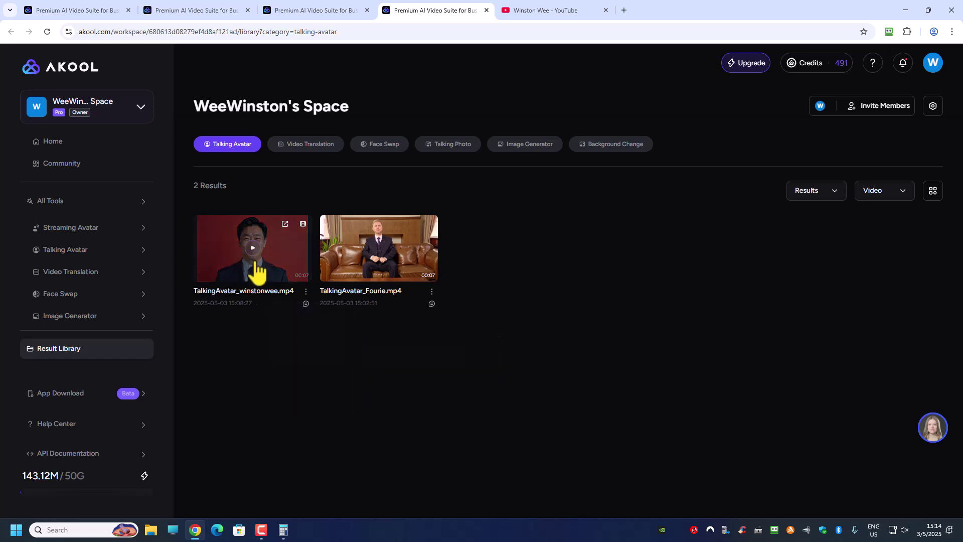
left_click(258, 270)
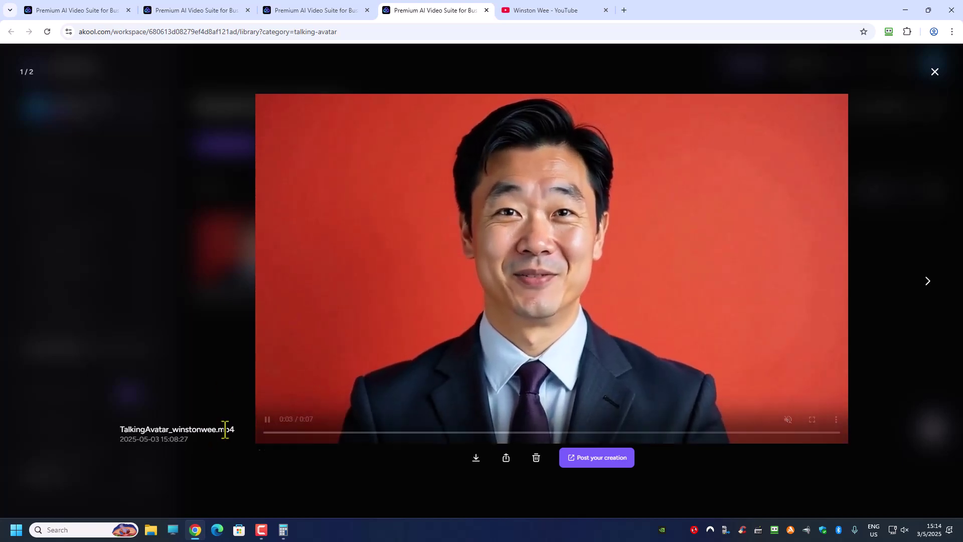
mouse_move(791, 430)
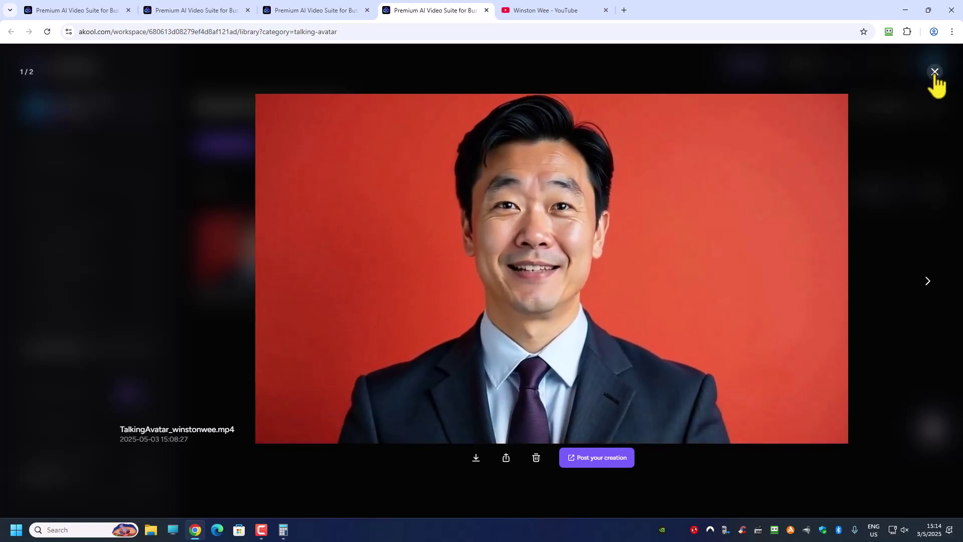
left_click(934, 72)
left_click(35, 78)
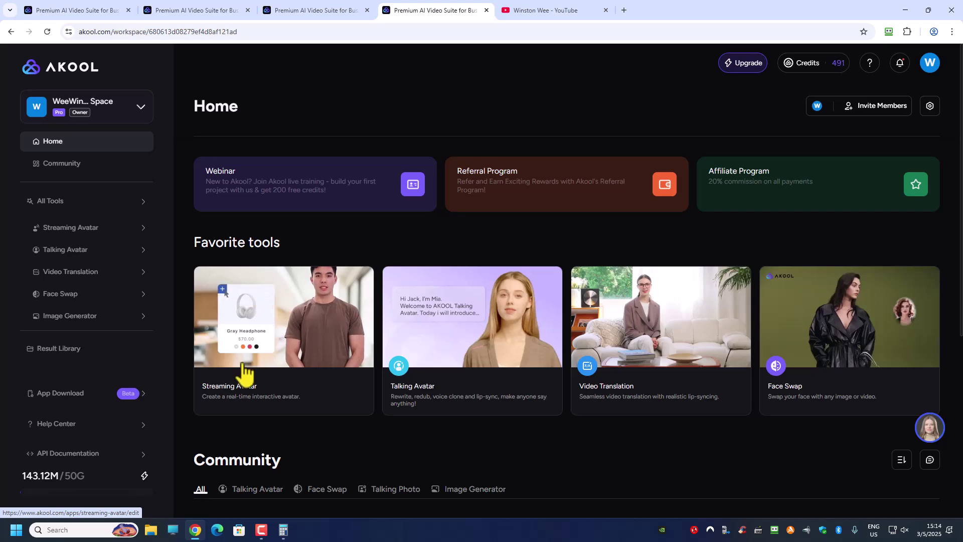
scroll(250, 361, "down", 3)
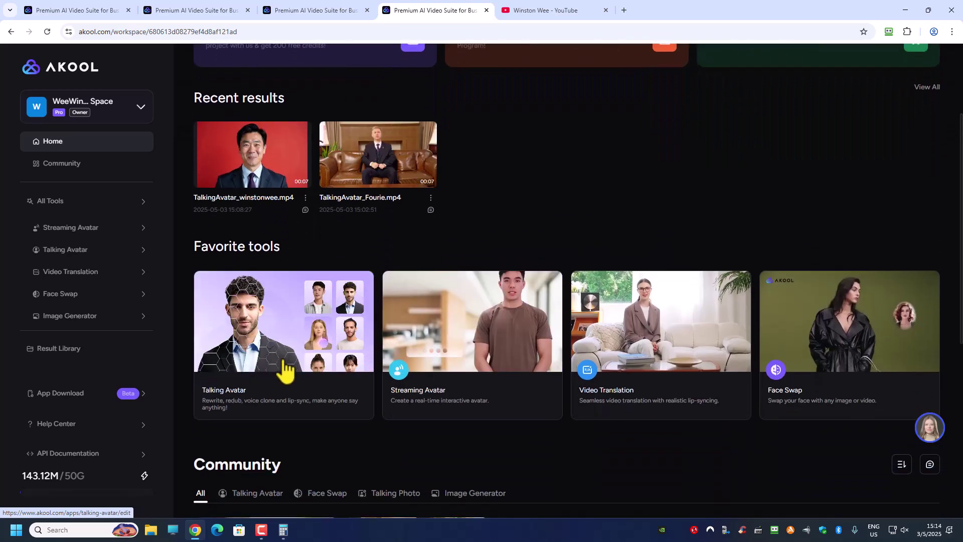
scroll(280, 361, "up", 1)
scroll(260, 397, "down", 3)
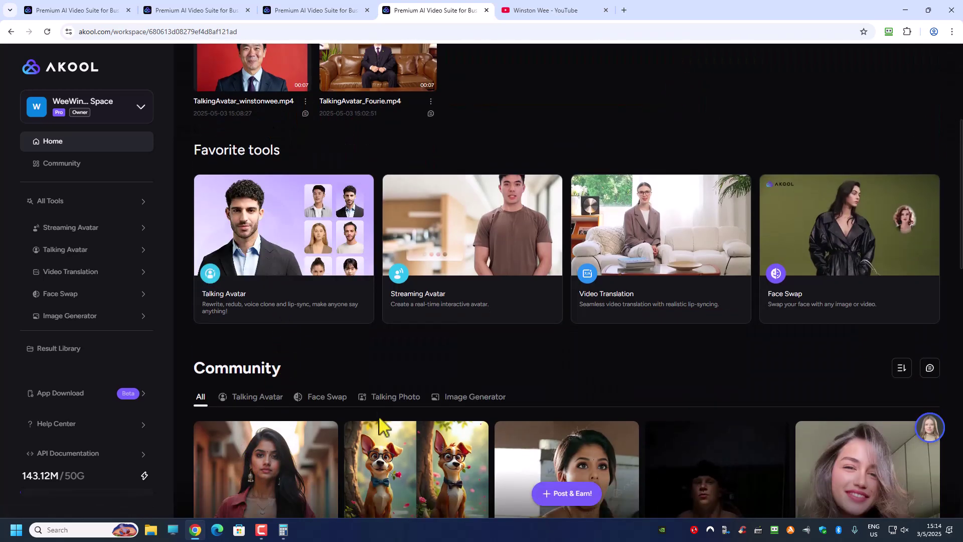
scroll(381, 430, "down", 3)
left_click(248, 226)
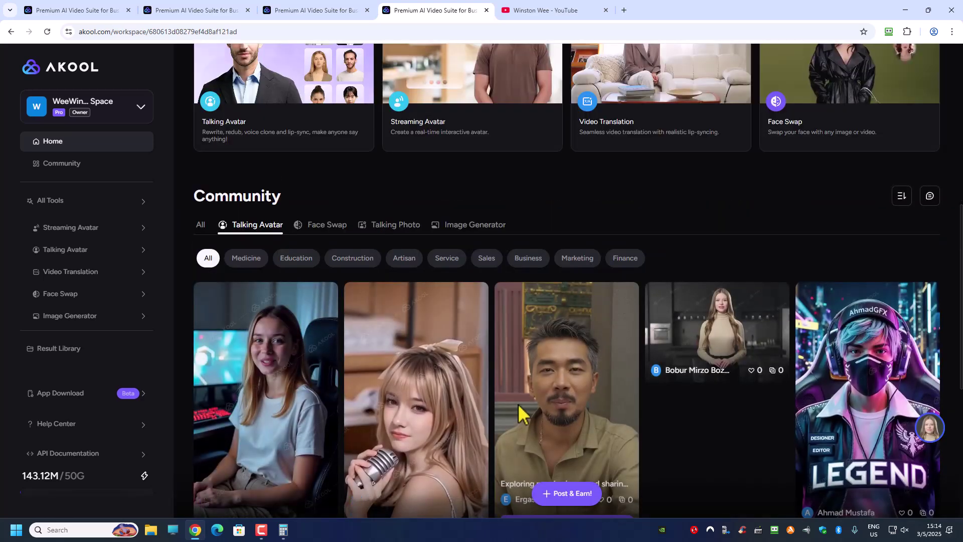
scroll(458, 394, "up", 3)
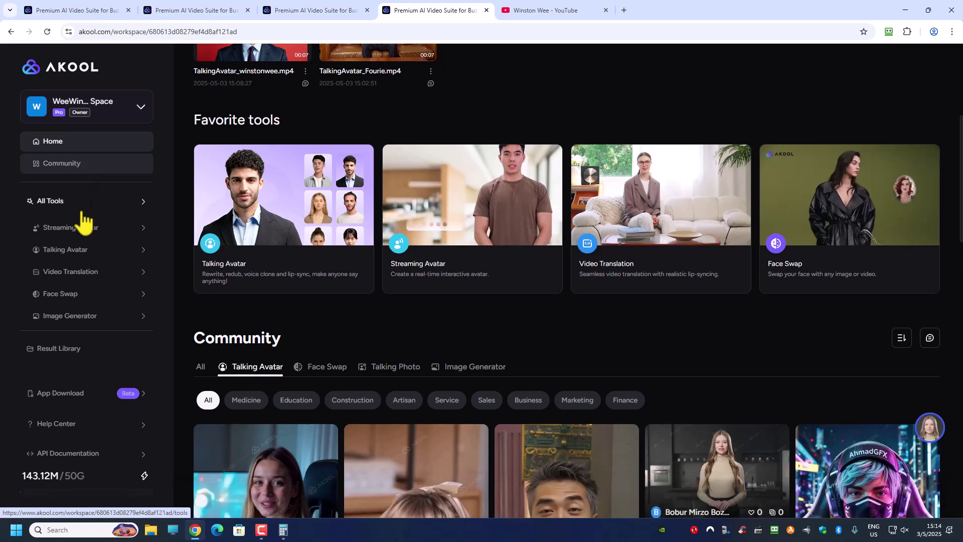
left_click(76, 251)
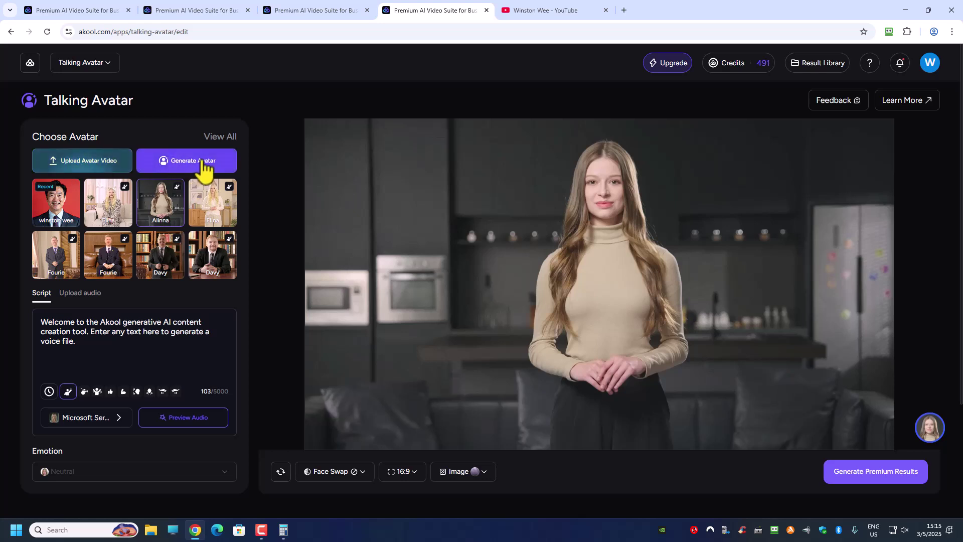
left_click(79, 163)
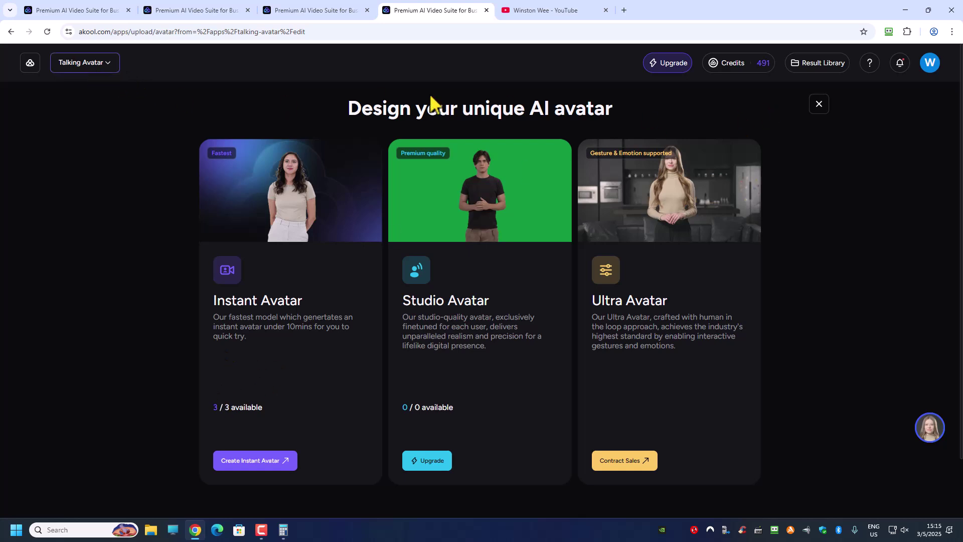
left_click(818, 104)
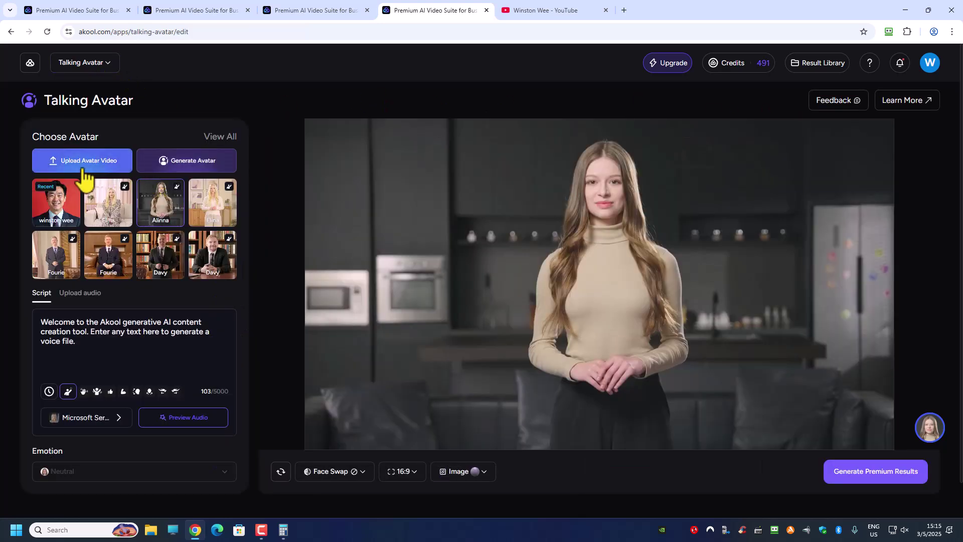
left_click(904, 10)
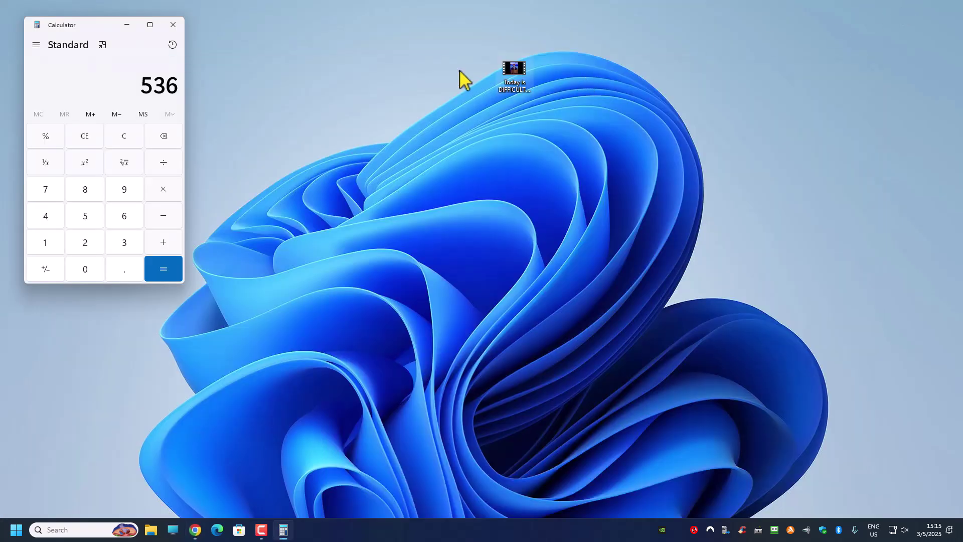
double_click(514, 77)
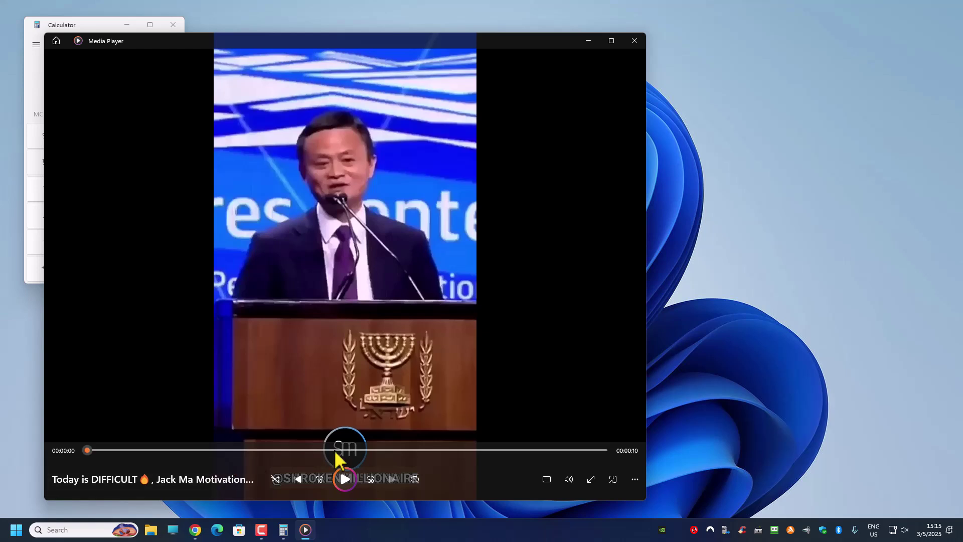
left_click(345, 480)
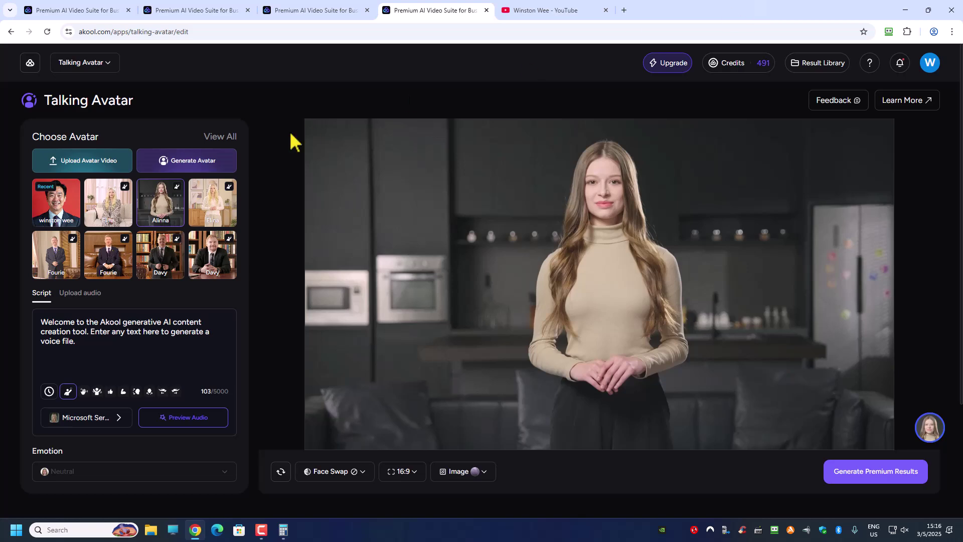
Choose Upload Avatar Video and pick Create Instant Avatar.
left_click_drag(694, 8, 859, 115)
scroll(636, 301, "down", 3)
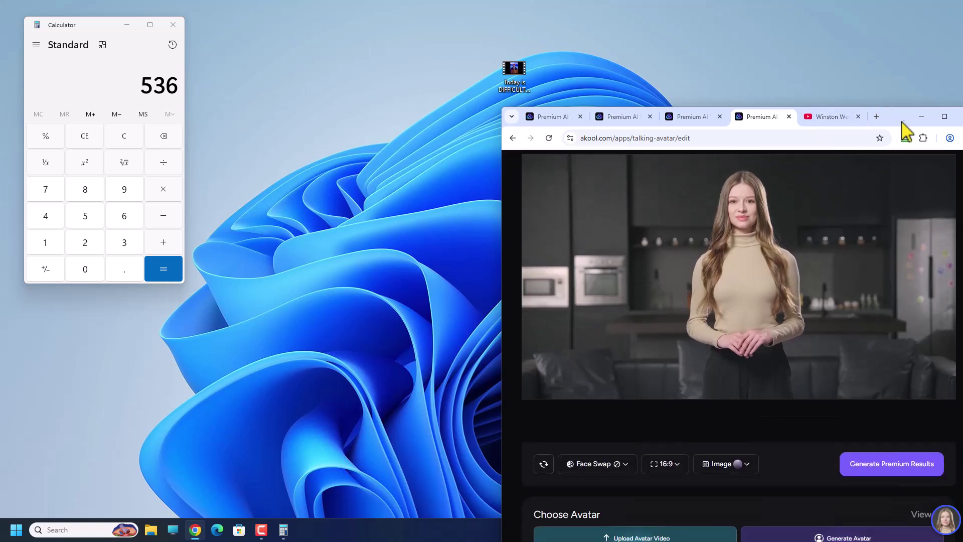
left_click(944, 117)
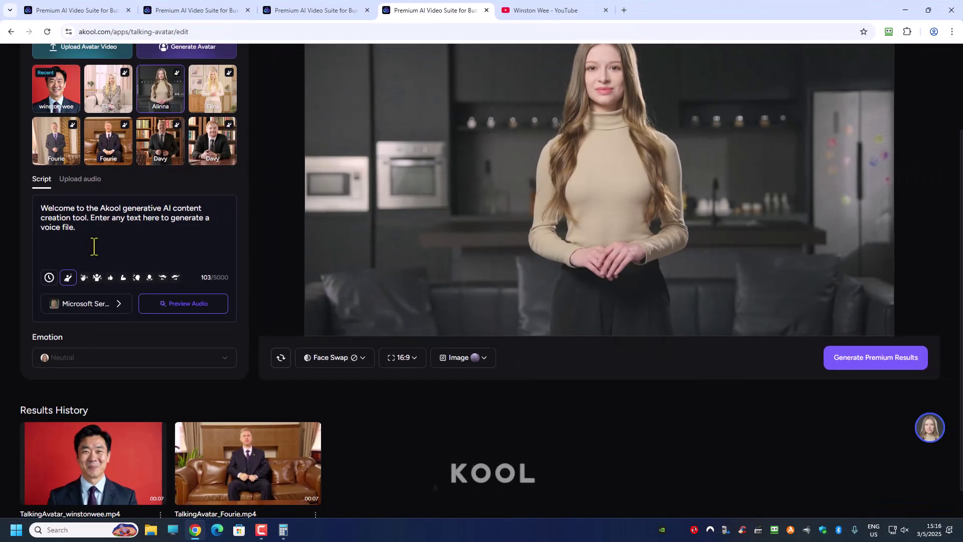
scroll(92, 249, "up", 3)
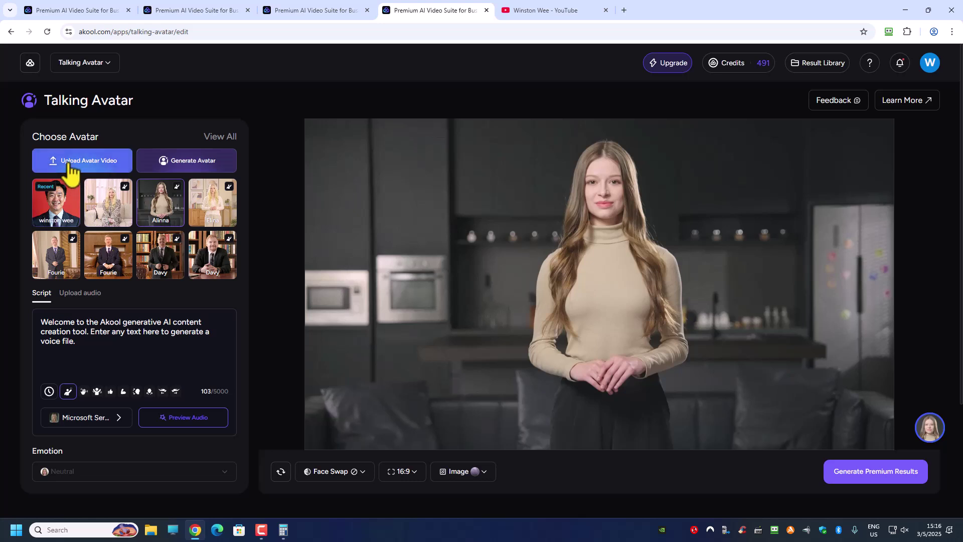
left_click(71, 168)
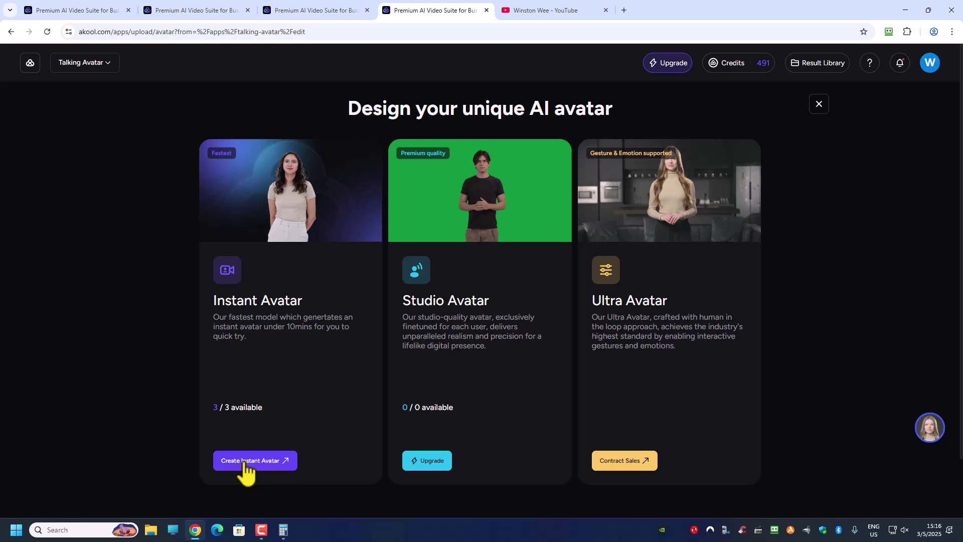
left_click(255, 460)
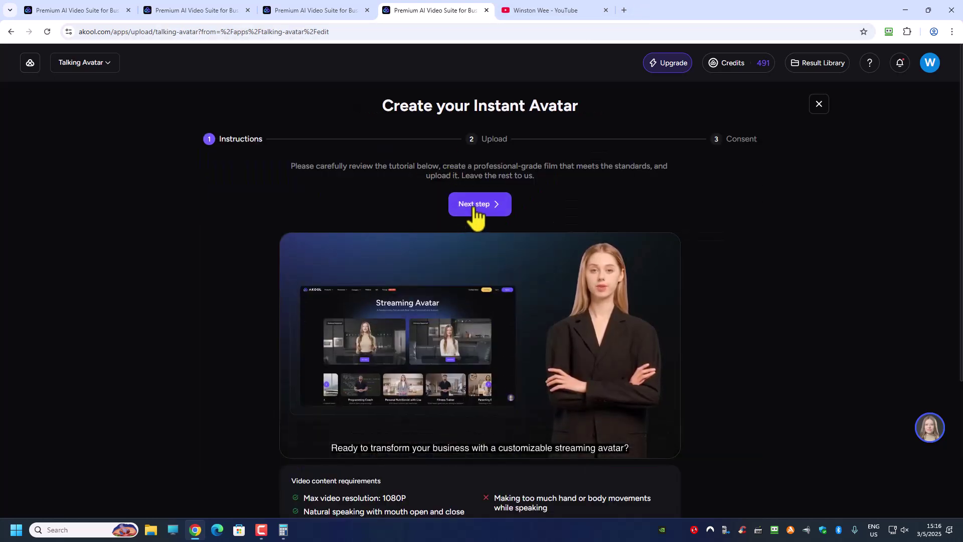
Review the Instant Avatar tutorial video and continue to the Upload step.
scroll(496, 210, "down", 1)
scroll(496, 211, "down", 2)
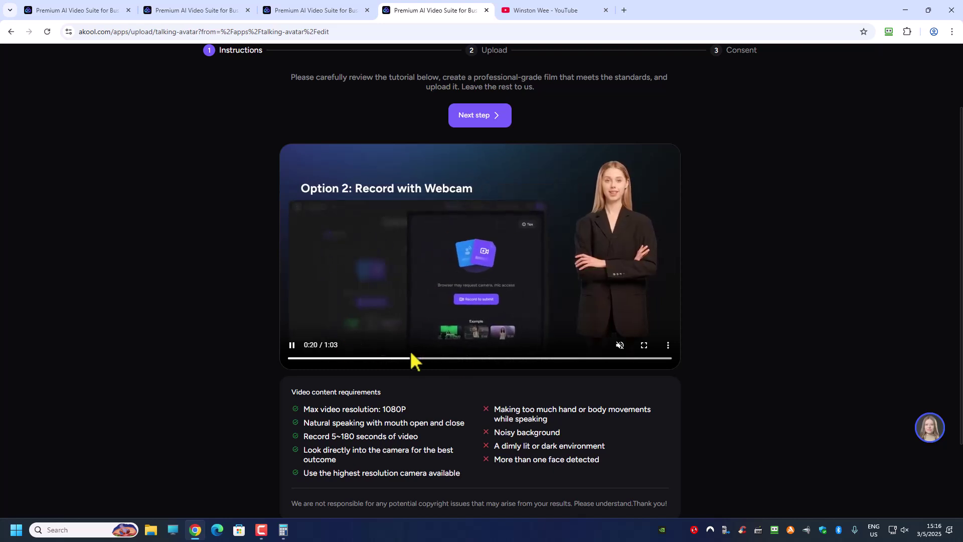
left_click(367, 358)
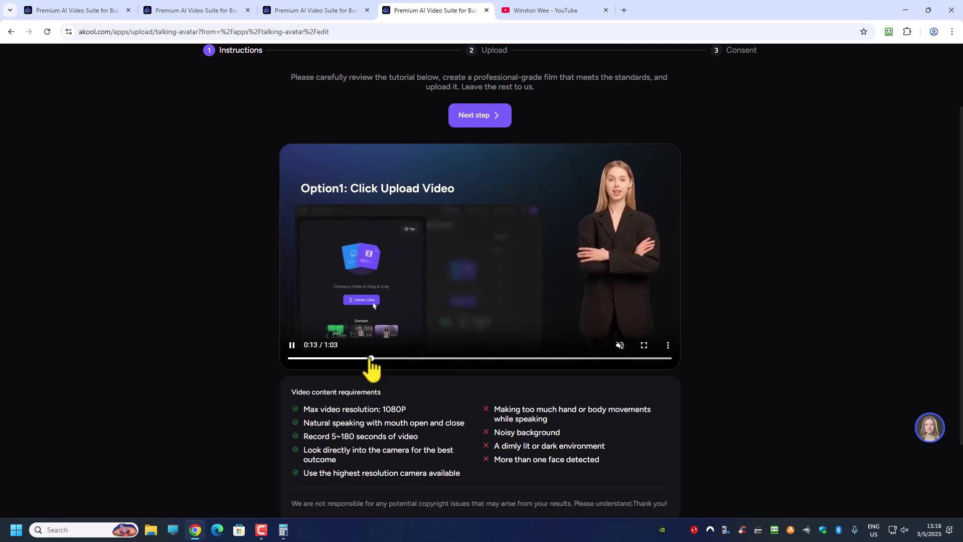
left_click(292, 346)
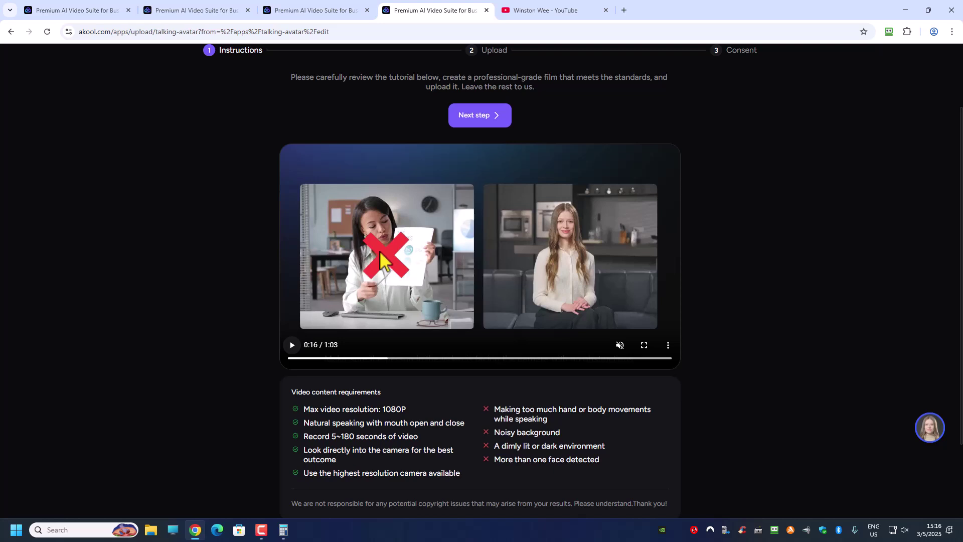
scroll(370, 241, "up", 1)
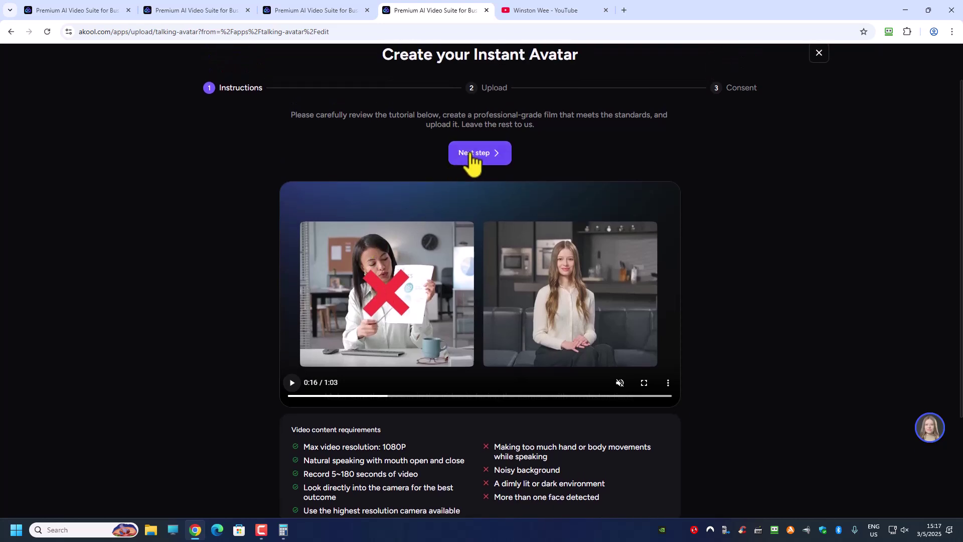
left_click(493, 155)
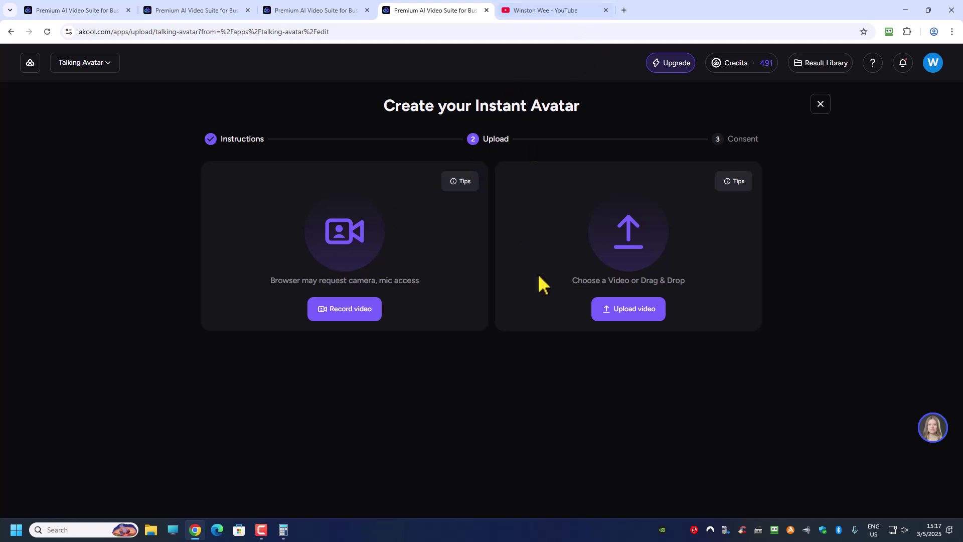
Drop the desktop speech clip into the Upload card, name the avatar, and submit it.
left_click_drag(682, 8, 570, 109)
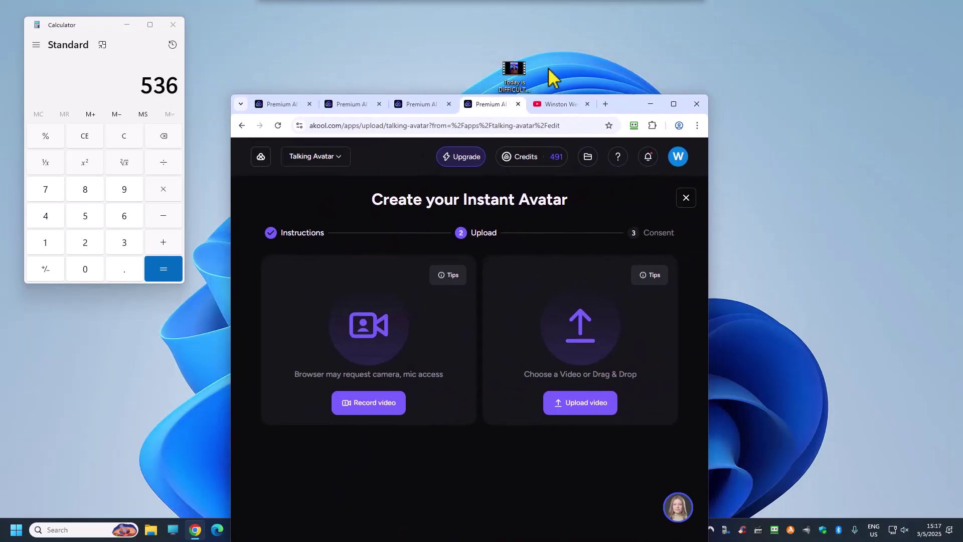
left_click_drag(518, 71, 572, 321)
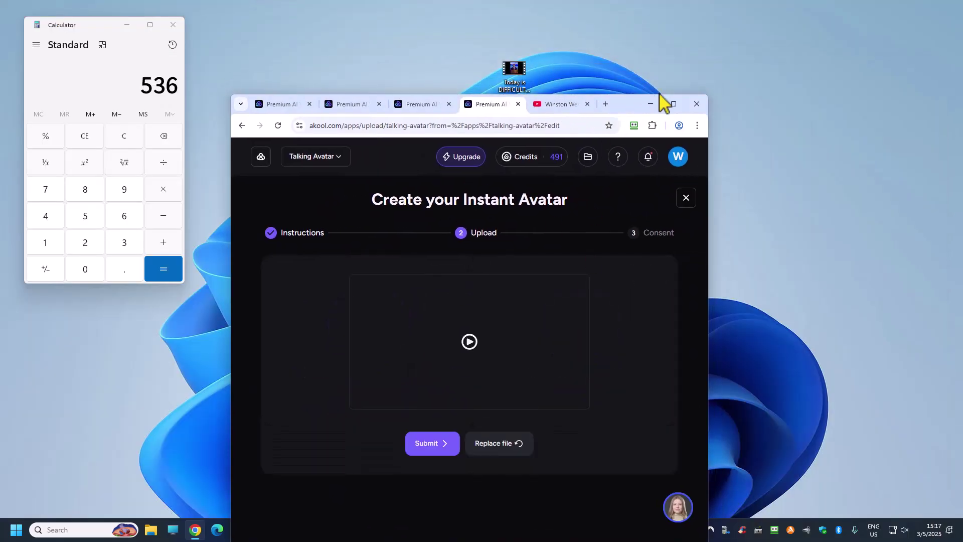
left_click(675, 105)
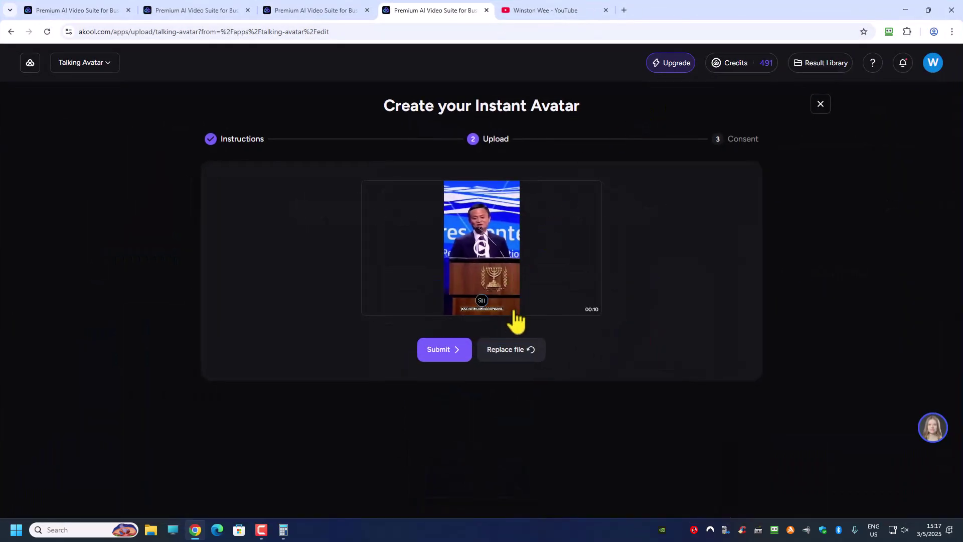
left_click(441, 350)
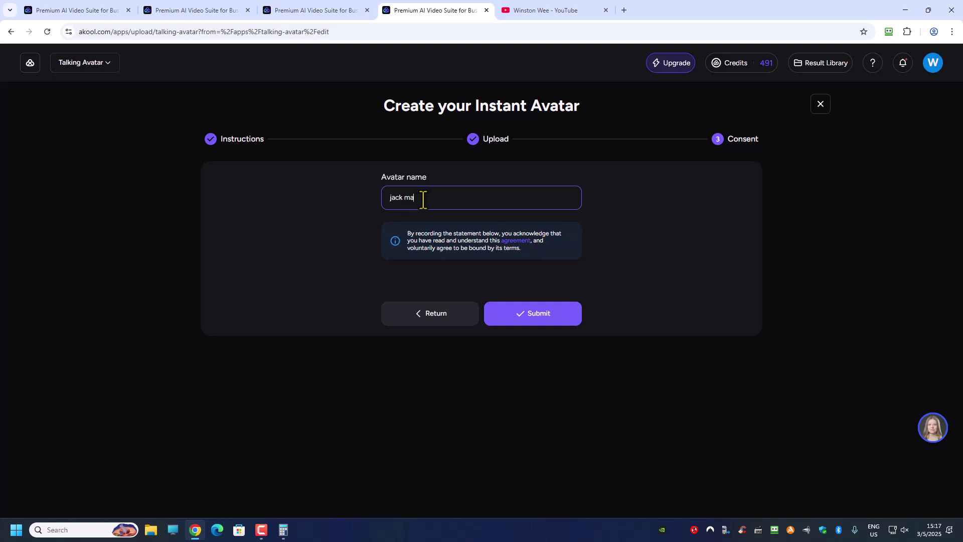
left_click(526, 315)
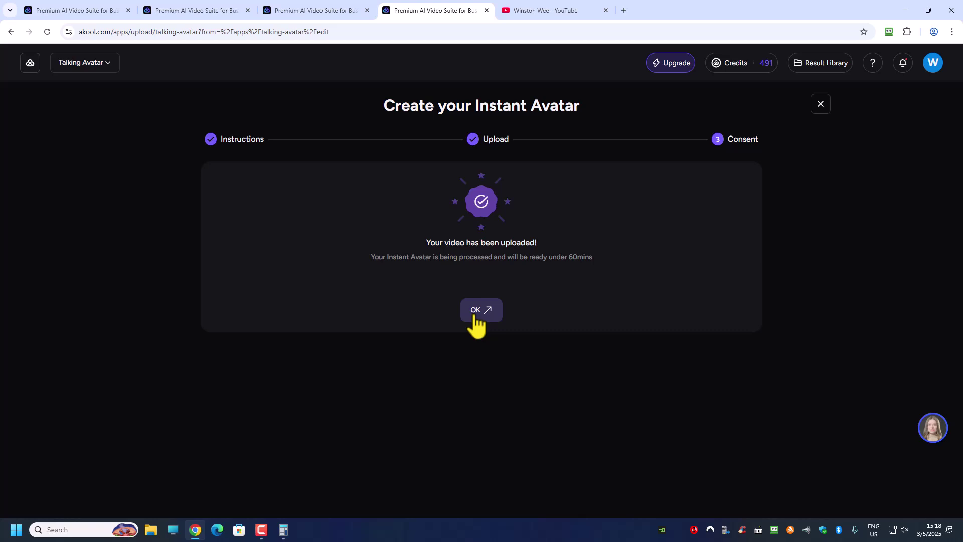
left_click(474, 315)
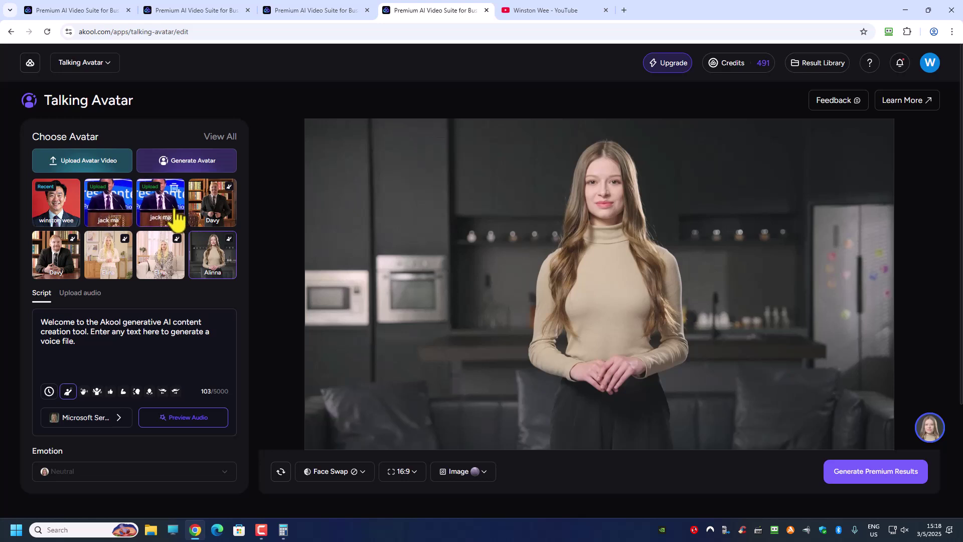
Use the uploaded speech-clip avatar, add a name before 'Akool' in the script, and check the cost.
left_click(107, 213)
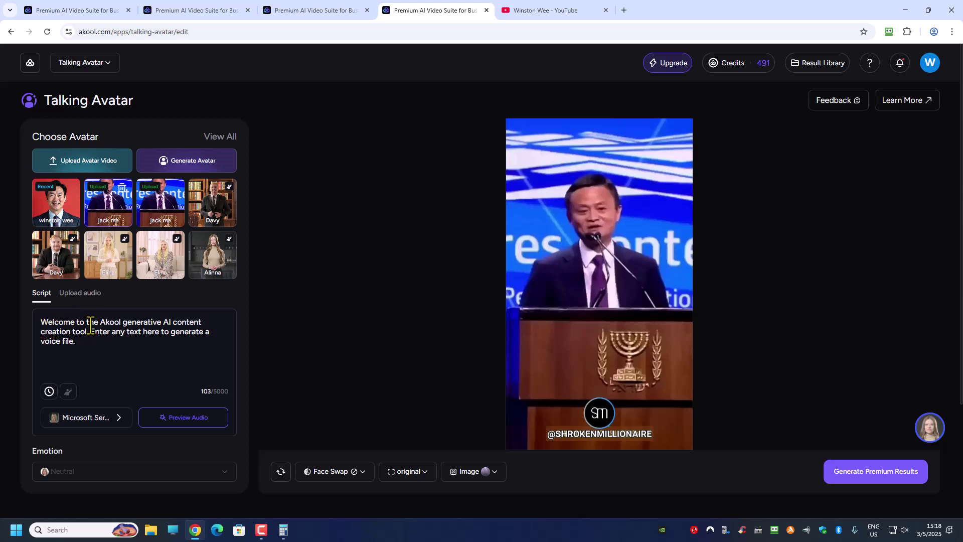
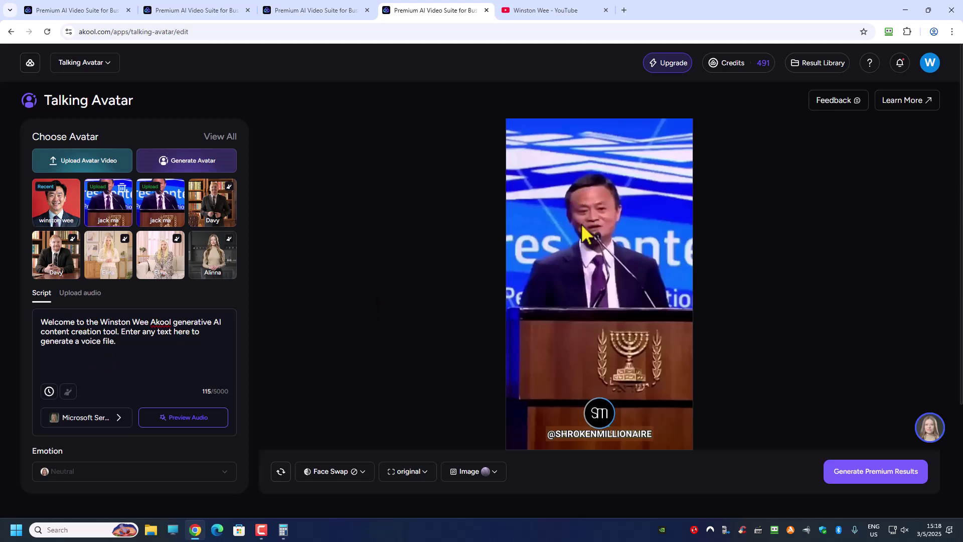
mouse_move(870, 482)
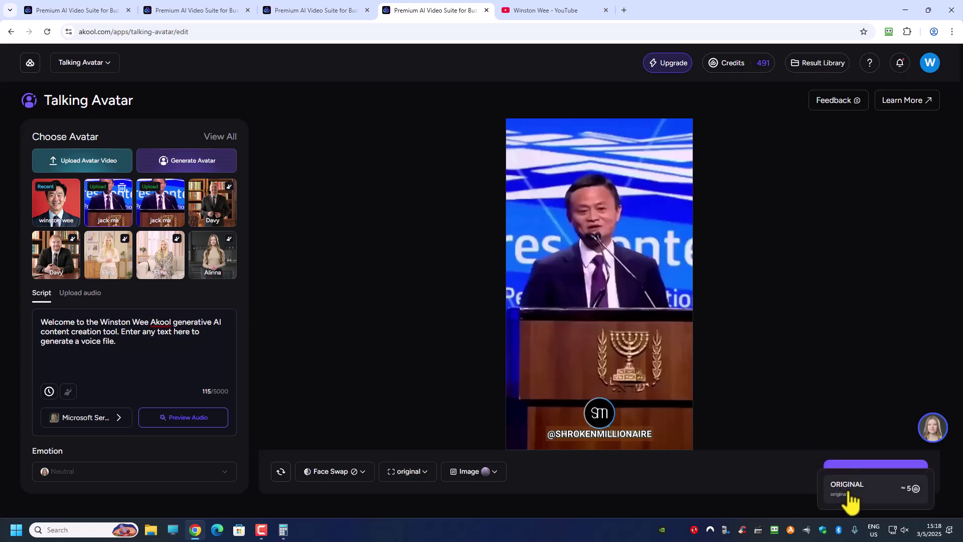
Generate the Original lip-synced video (491 to 481 credits) and play it twice.
left_click(850, 496)
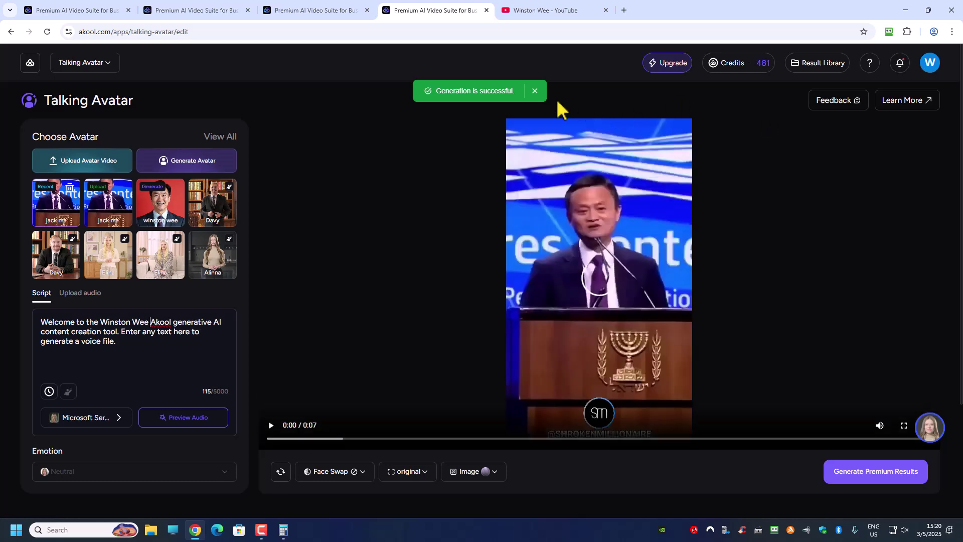
left_click(267, 428)
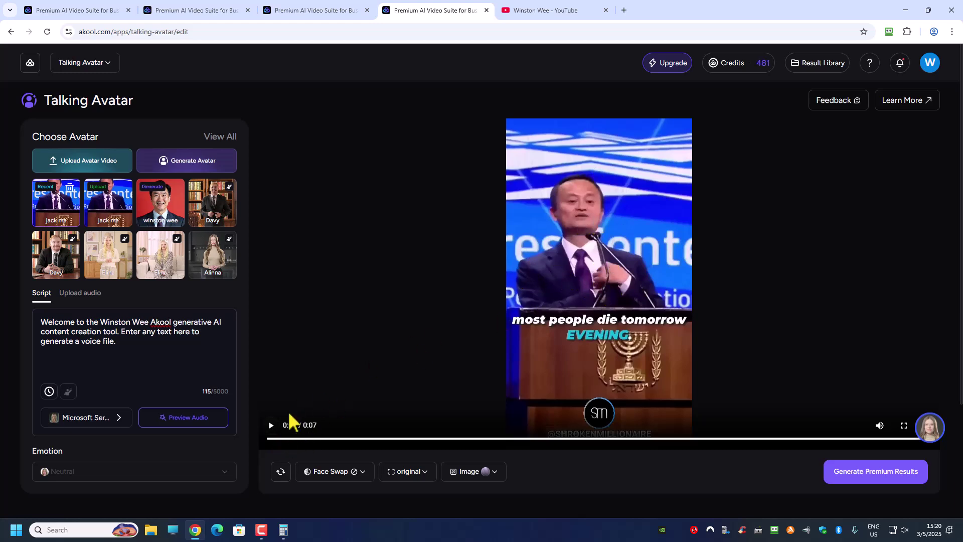
left_click(272, 426)
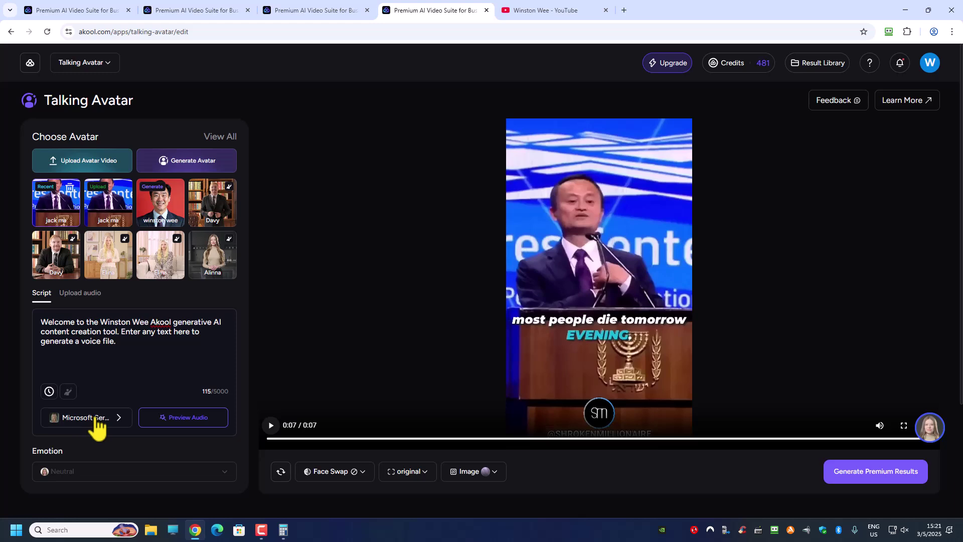
Preview the jack ma voice clone in Select Voice and select it for the script.
left_click(96, 418)
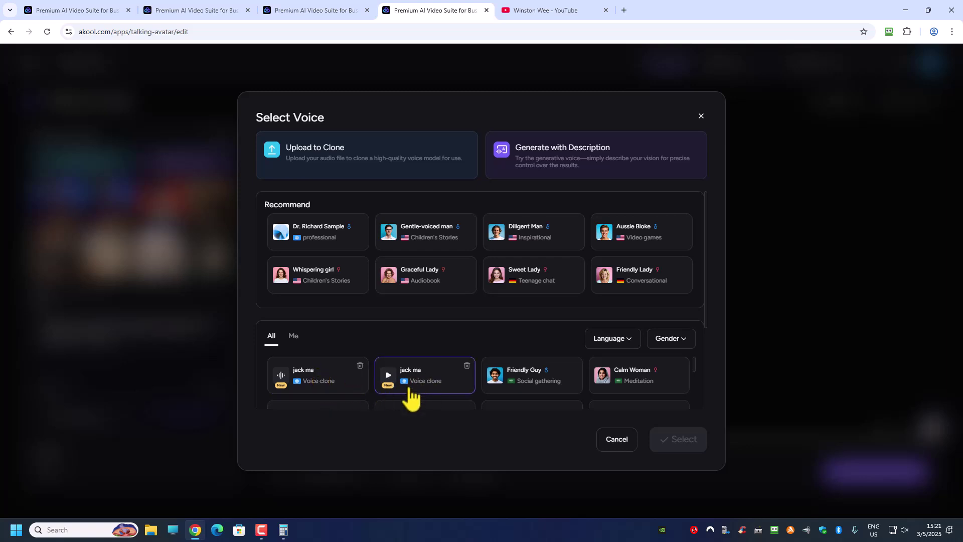
mouse_move(423, 380)
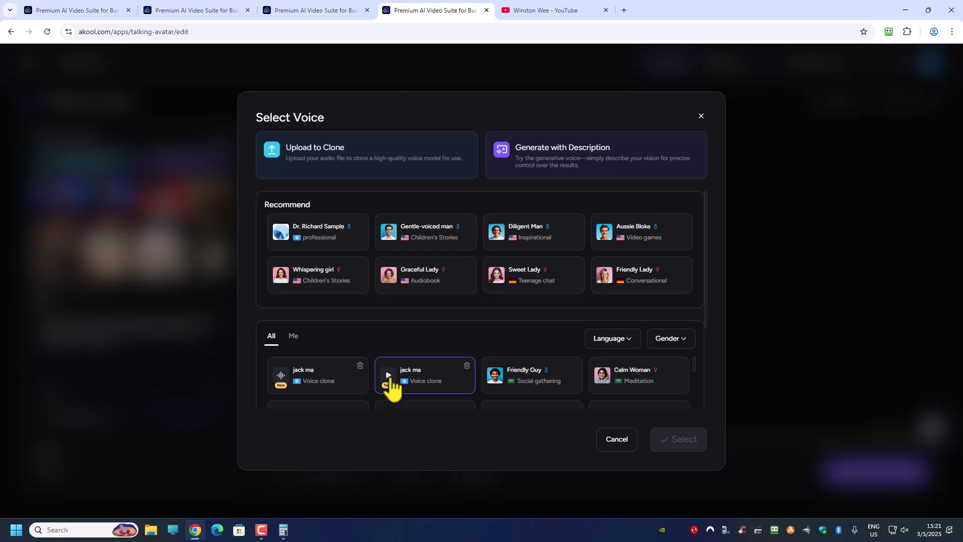
left_click(390, 376)
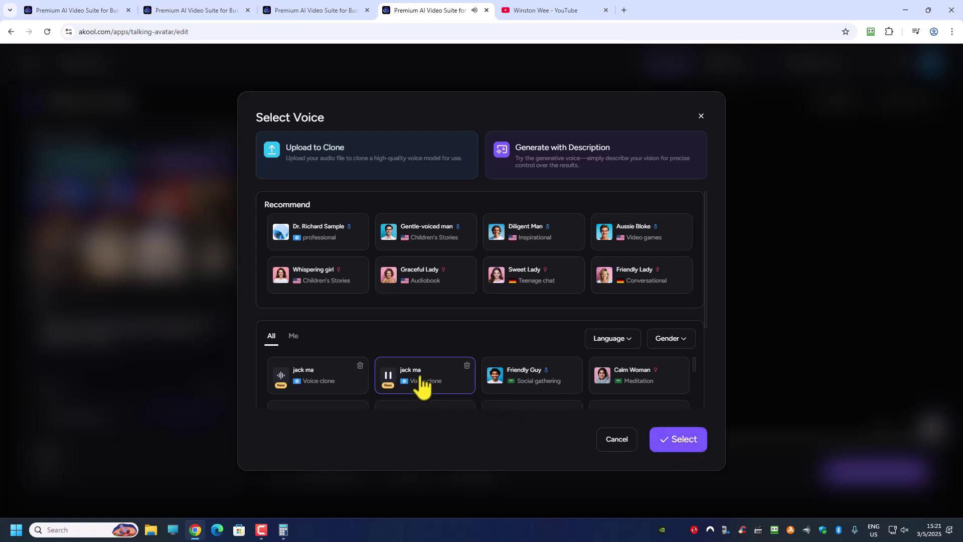
left_click(679, 442)
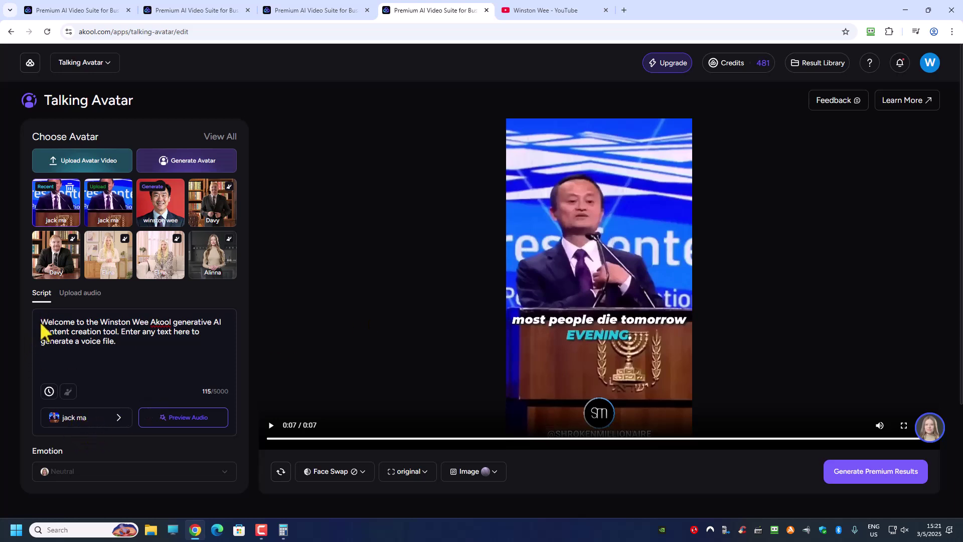
Generate the lip-synced avatar video with Premium Results (Original) for 10 credits.
left_click_drag(146, 351, 37, 305)
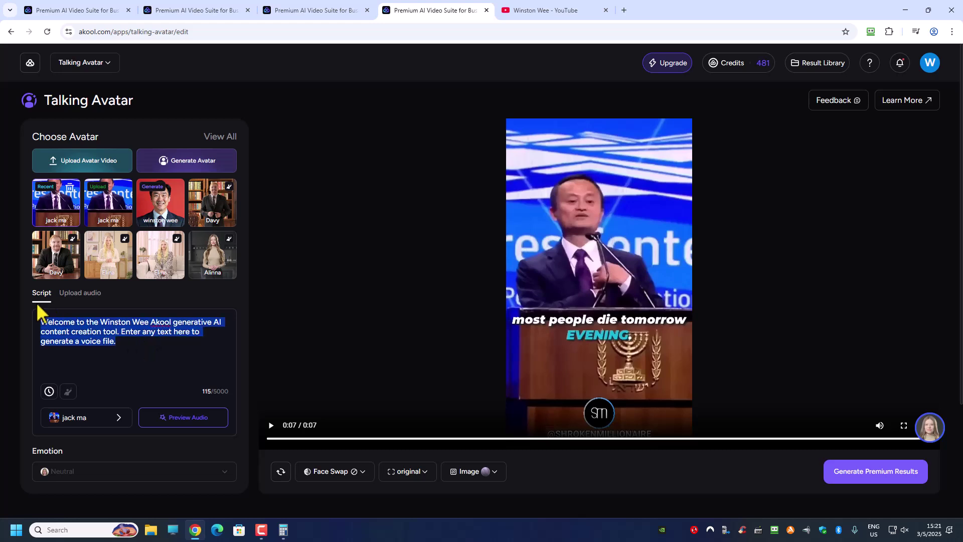
mouse_move(855, 481)
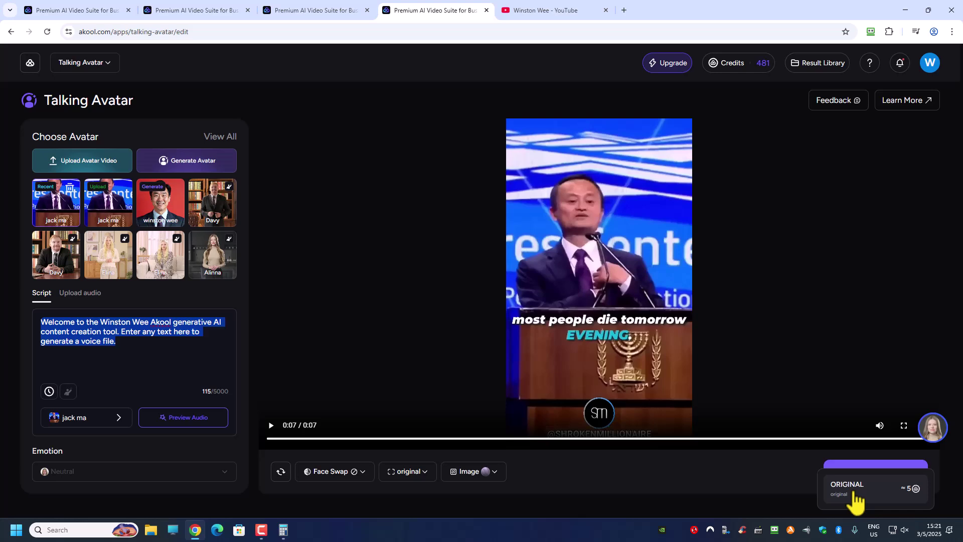
left_click(855, 494)
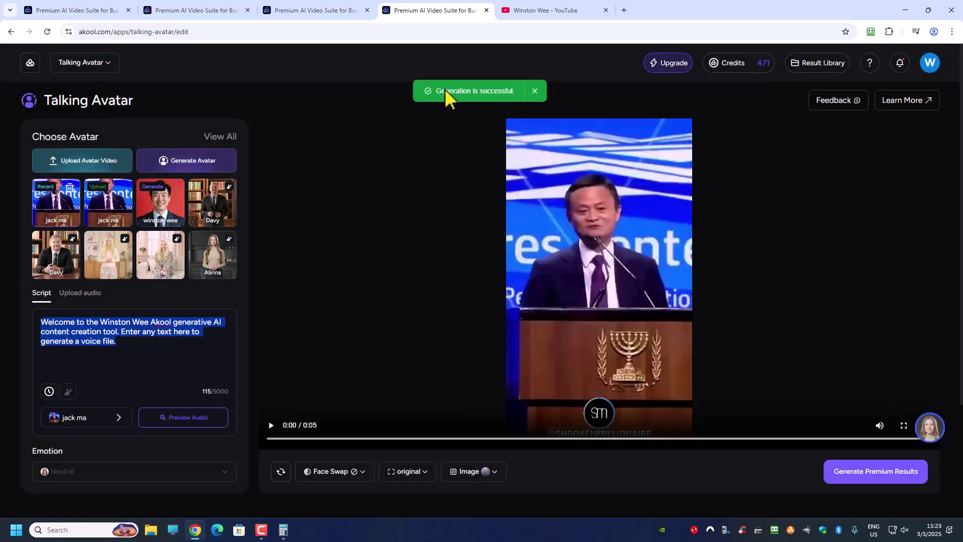
Play the generated avatar, then open the original speech clip from the desktop in Media Player.
left_click(271, 425)
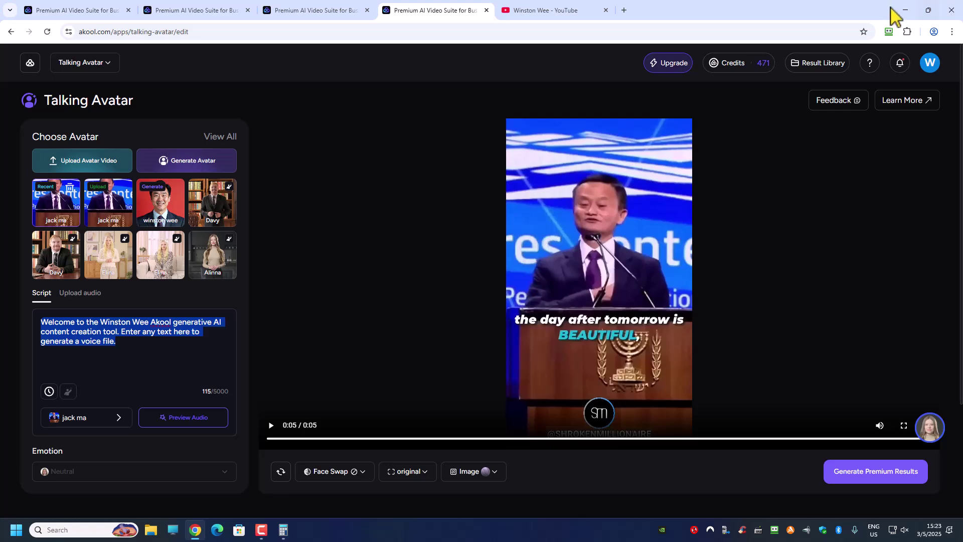
left_click(904, 12)
double_click(512, 88)
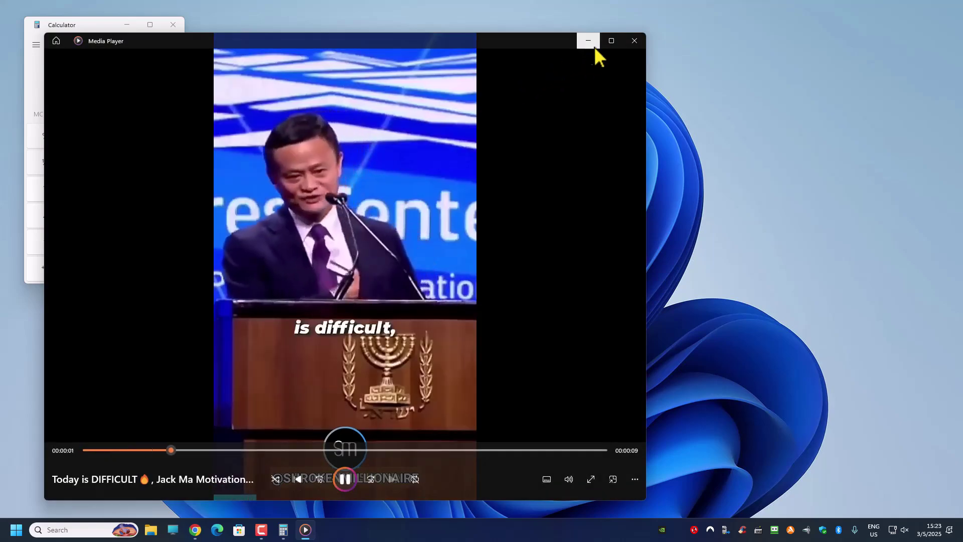
Close Media Player, then play and pause the generated avatar video in Akool.
left_click(632, 42)
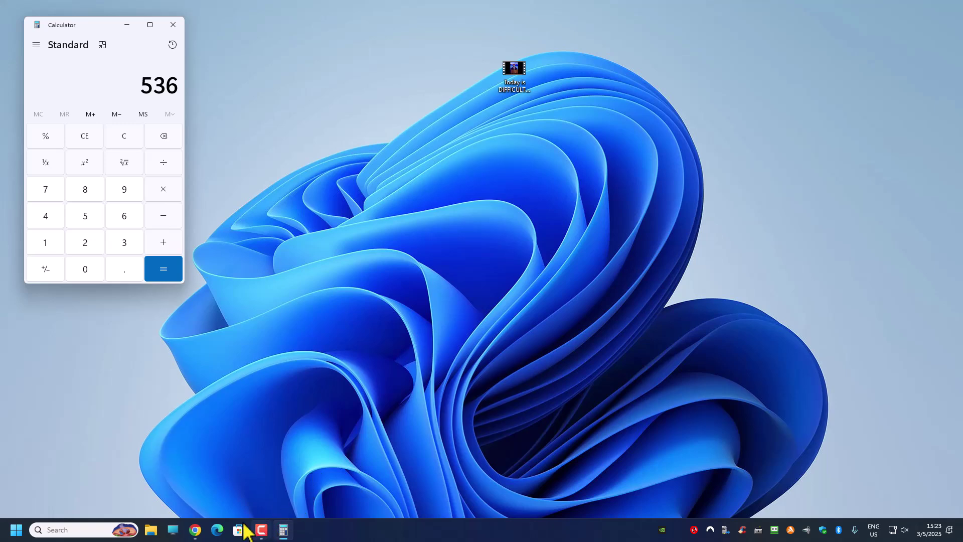
left_click(195, 529)
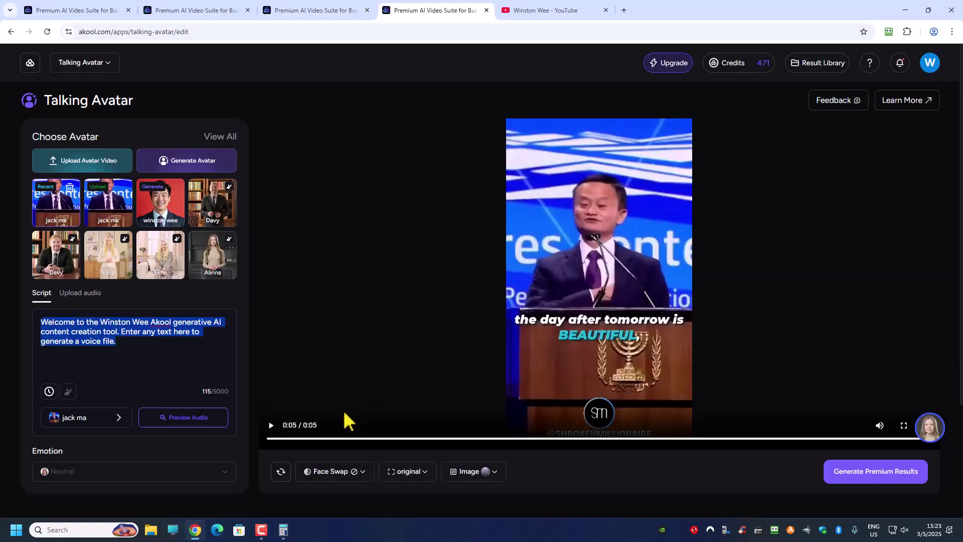
left_click(271, 426)
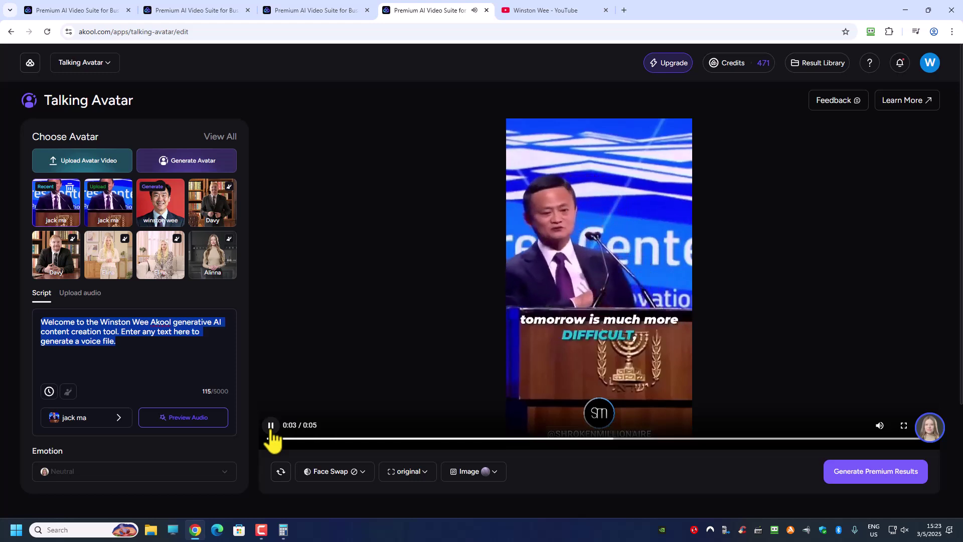
left_click(272, 430)
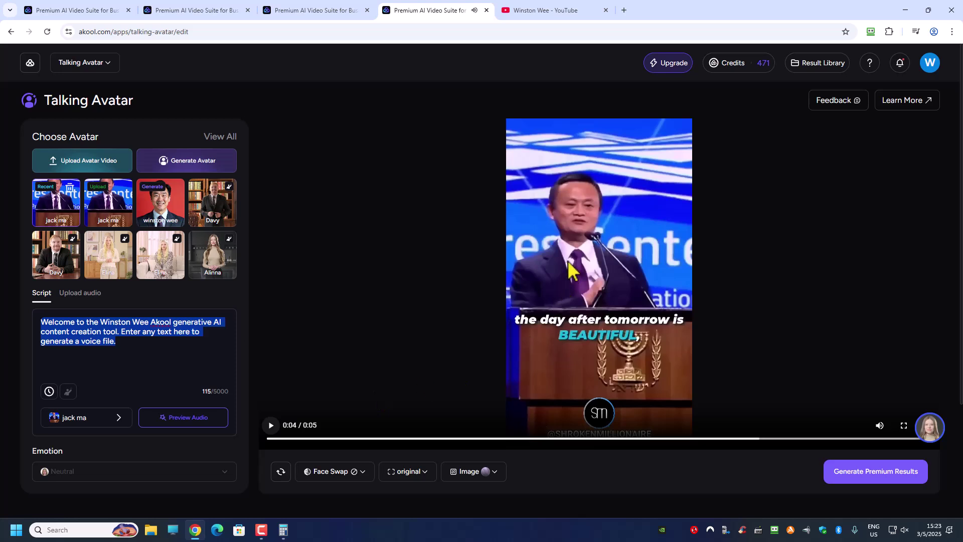
Rewind the avatar preview, replay it from the start, and minimize the browser.
left_click(162, 357)
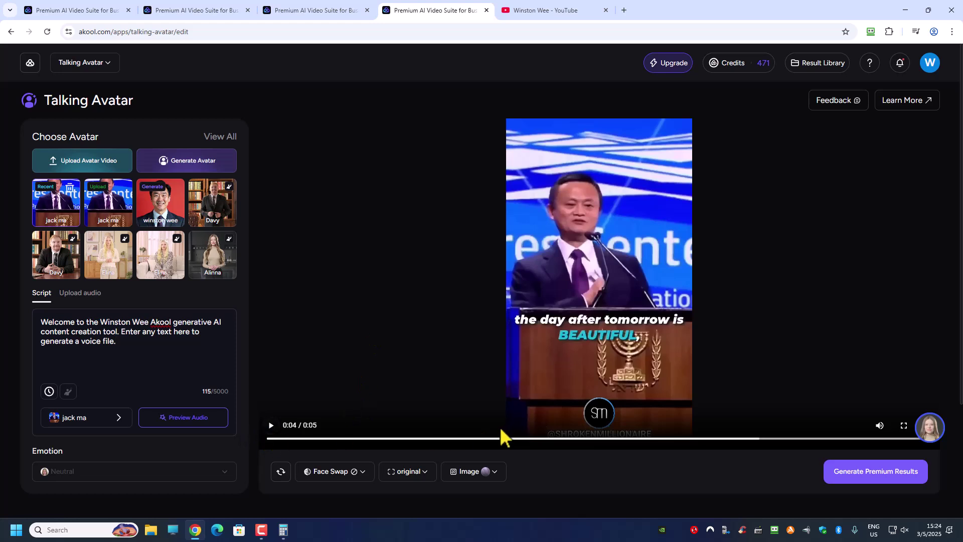
left_click_drag(757, 438, 346, 466)
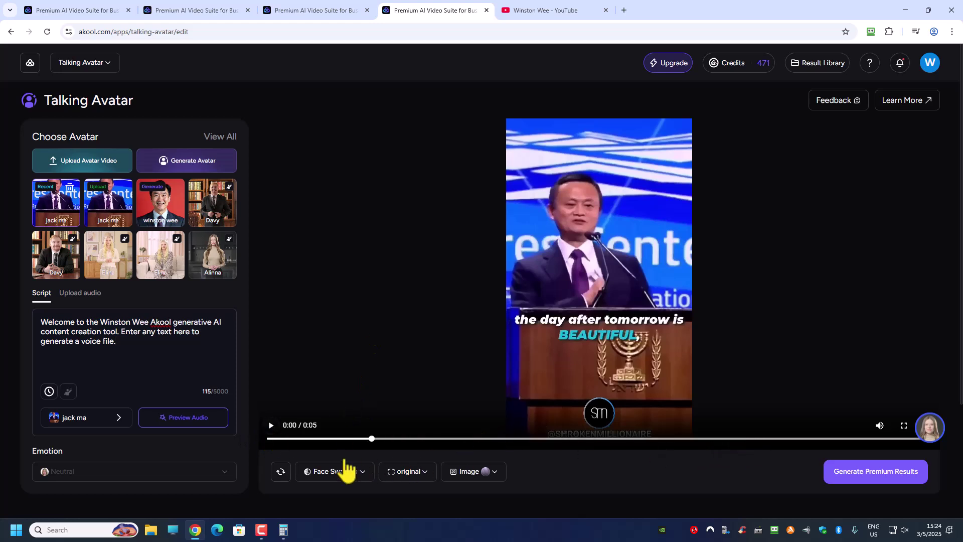
left_click(271, 425)
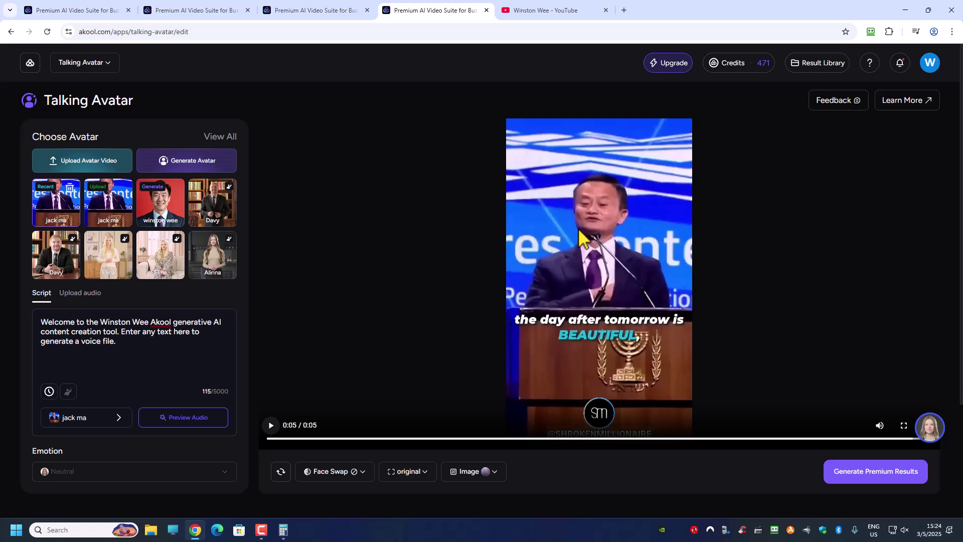
left_click(905, 11)
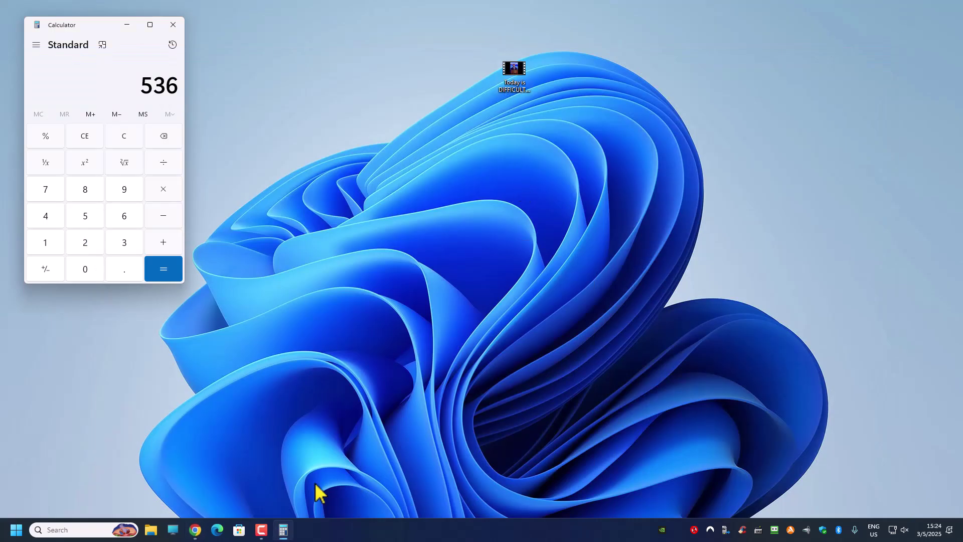
Swap the presenter to the blonde woman seated on a sofa, bringing a Microsoft voice and 16:9 format.
left_click(195, 530)
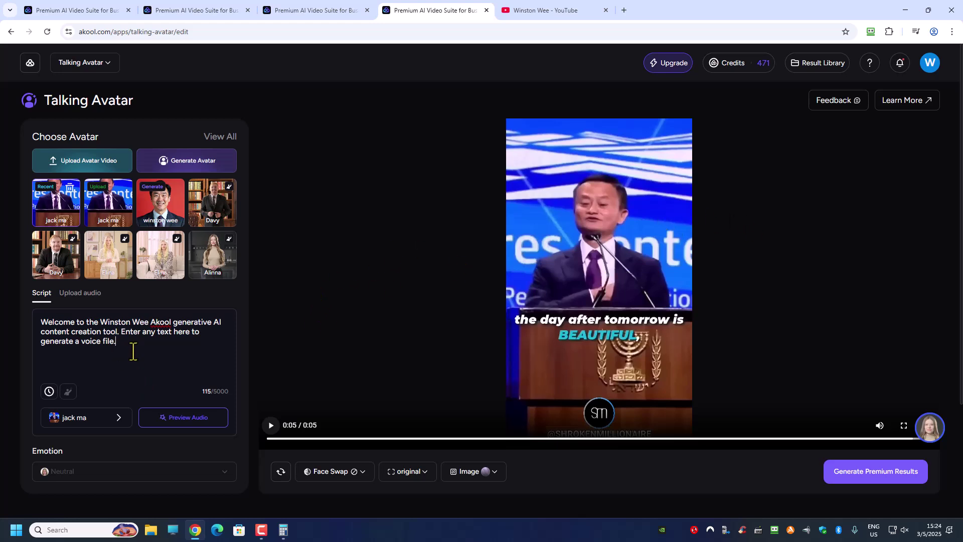
left_click_drag(133, 351, 6, 323)
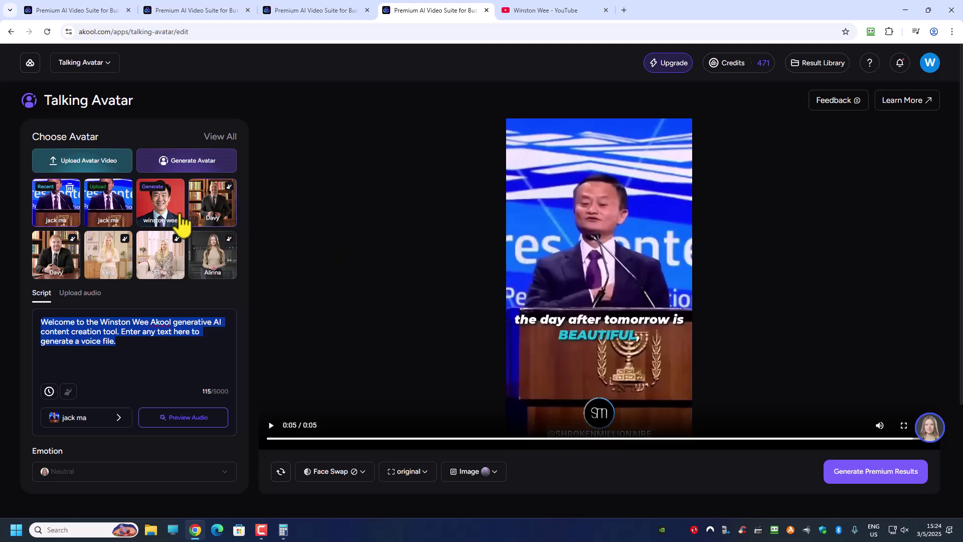
mouse_move(163, 211)
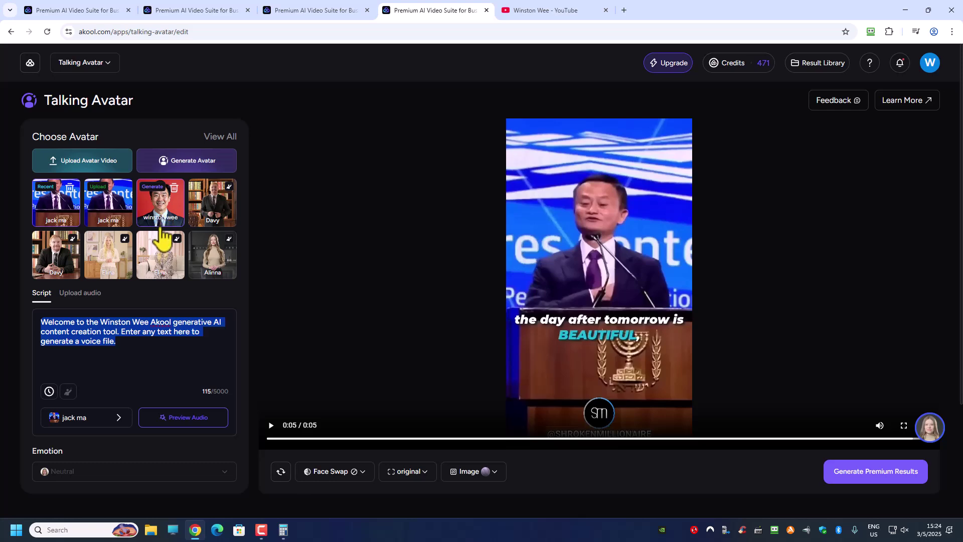
left_click(165, 269)
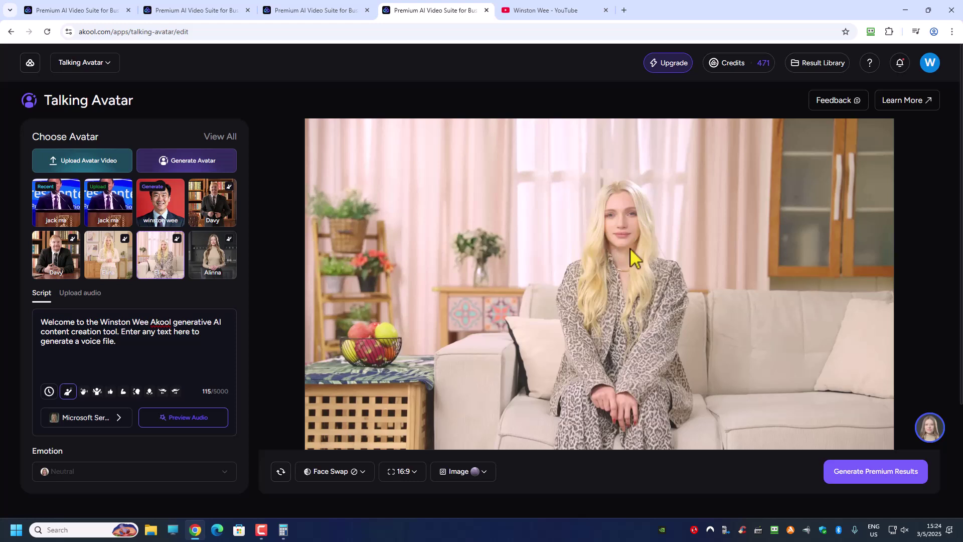
mouse_move(66, 213)
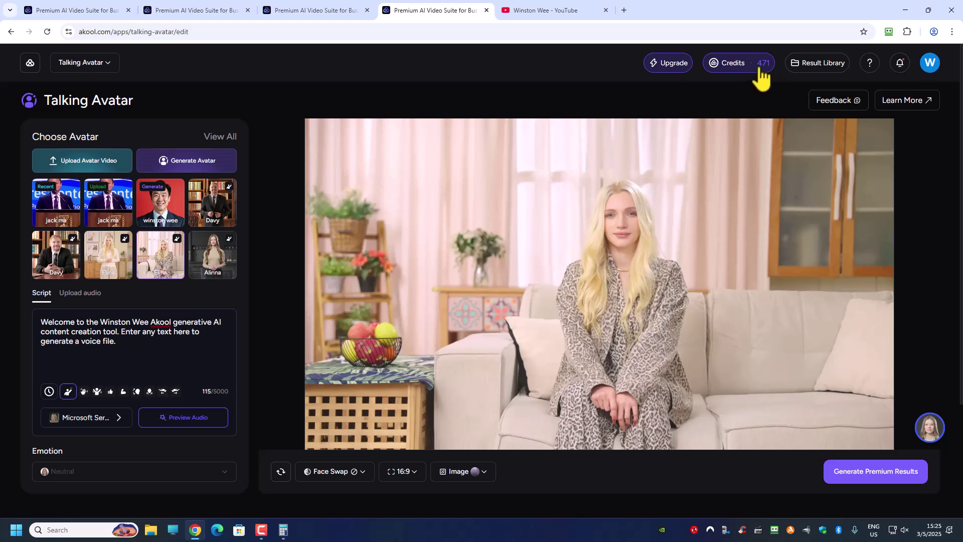
Compute 536 − 471 = 65 credits spent in Calculator, close it, and return to Akool's home page.
left_click(283, 530)
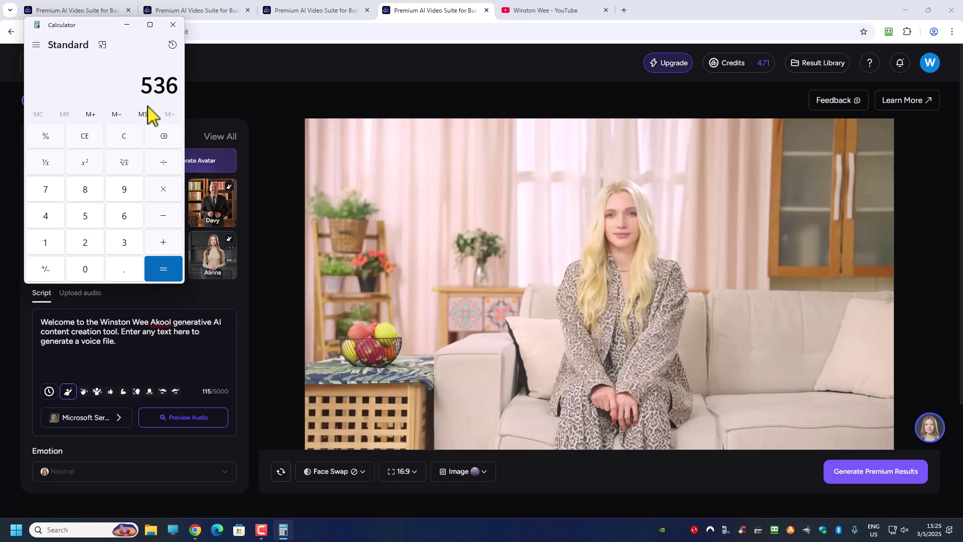
type("471")
key("Return")
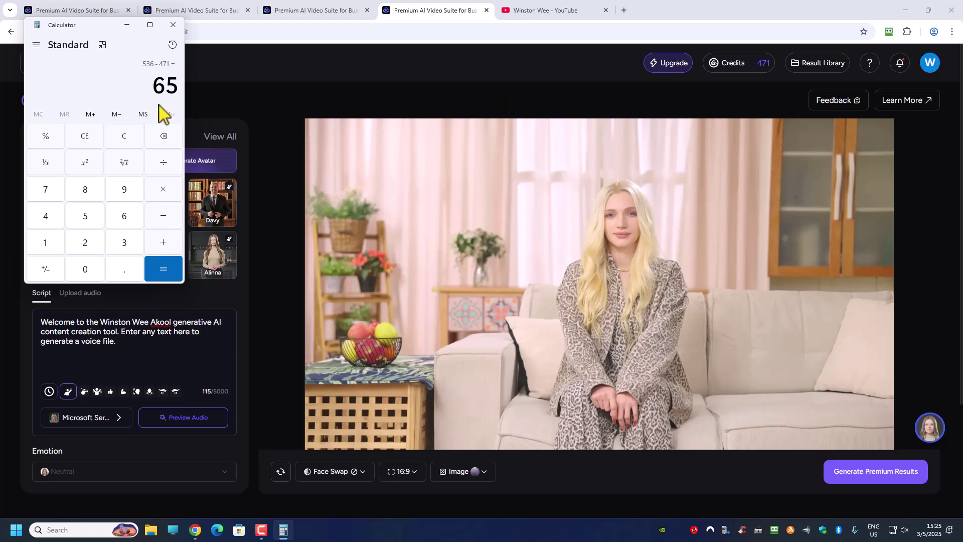
left_click(174, 26)
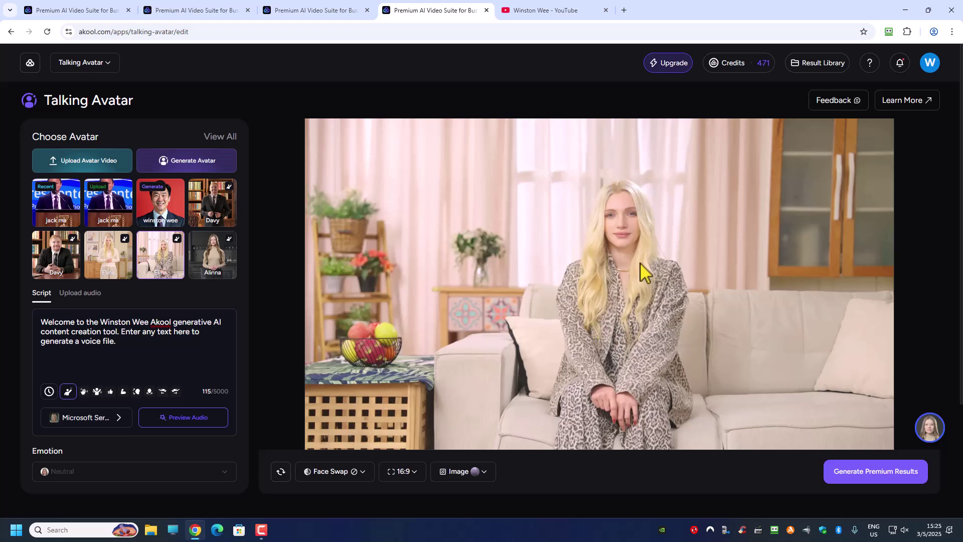
left_click(31, 64)
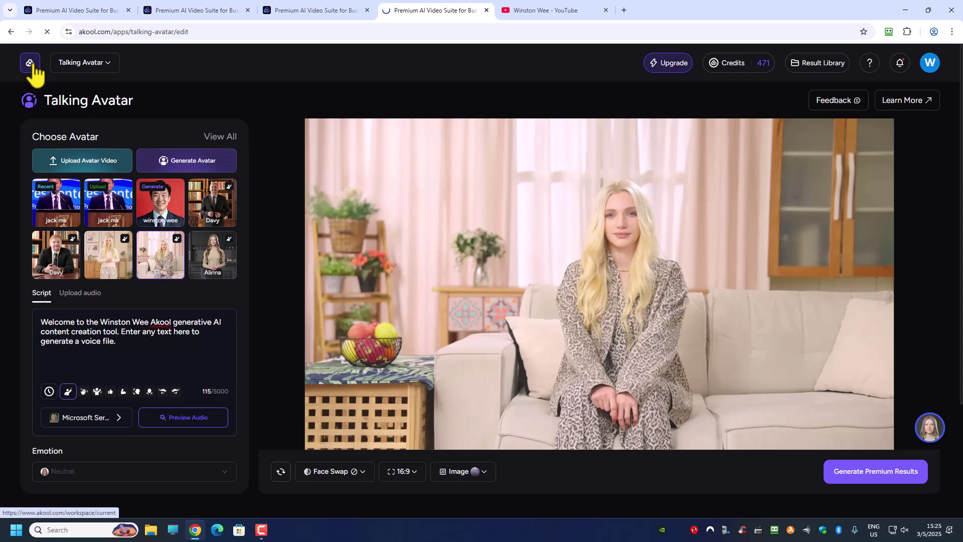